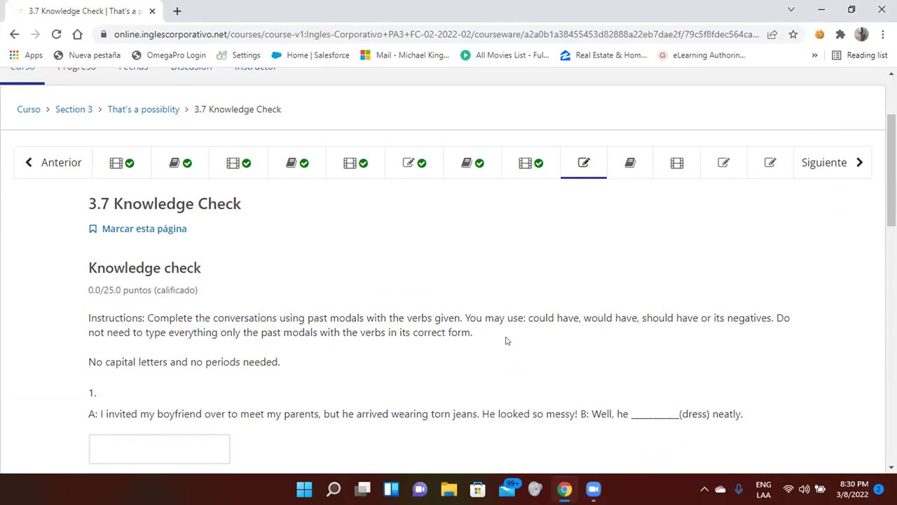
Step: Answer the "dress" blank in question 1 of the Knowledge Check with "should have dressed"
{"action": "scroll", "coordinate": [507, 341], "scroll_direction": "down", "scroll_amount": 4}
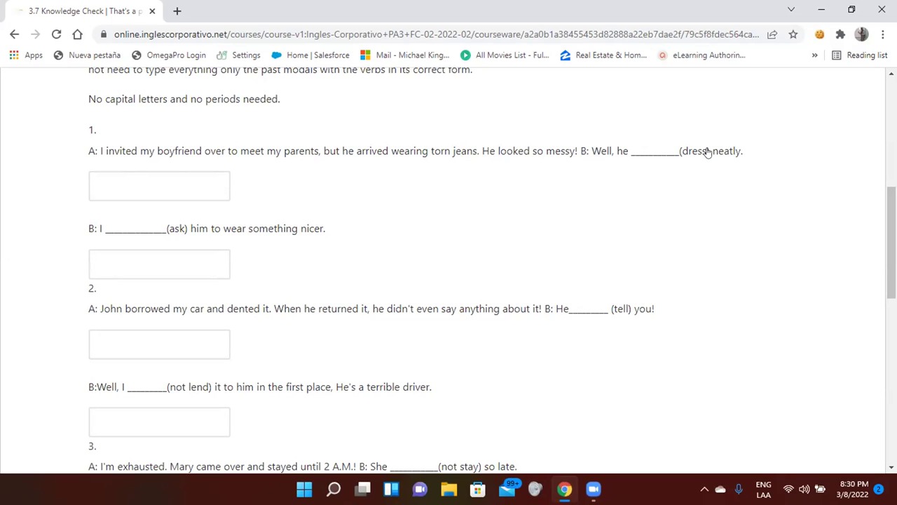
{"action": "left_click", "coordinate": [185, 179]}
{"action": "type", "text": "sh"}
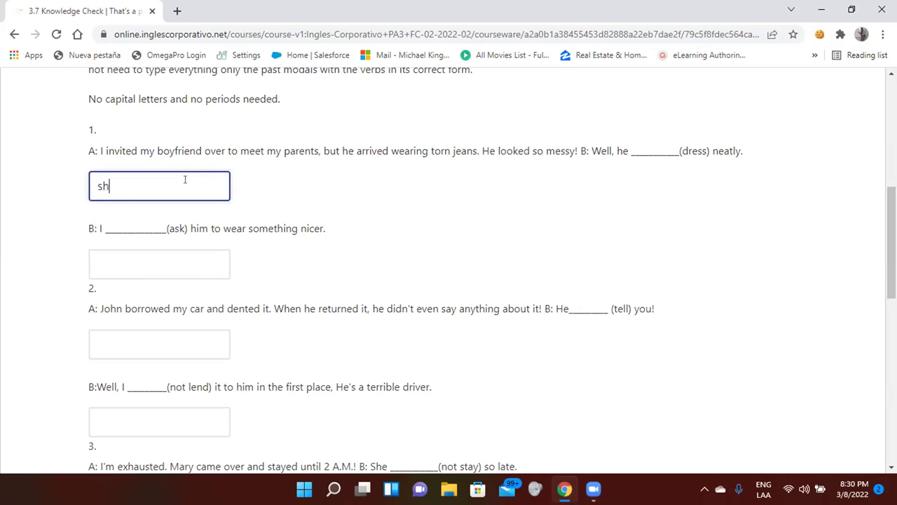
{"action": "type", "text": "ould have dress"}
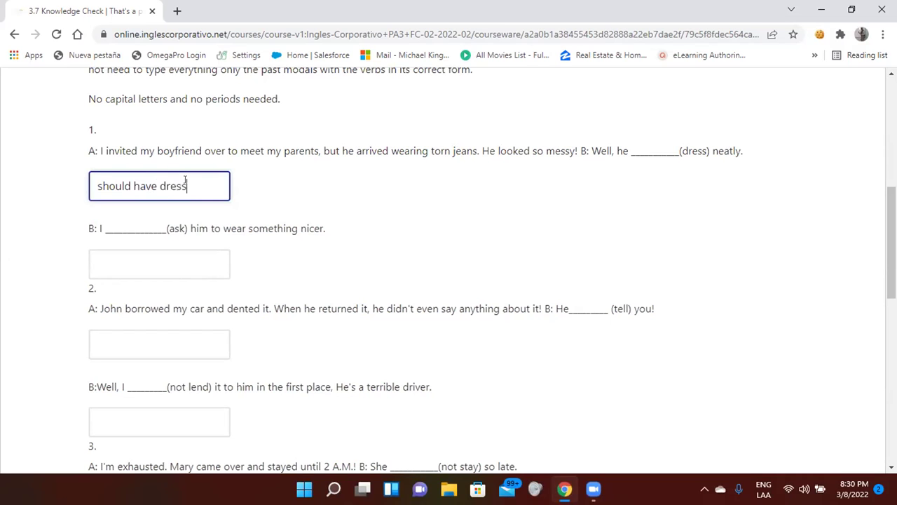
{"action": "type", "text": "ed"}
{"action": "scroll", "coordinate": [484, 186], "scroll_direction": "down", "scroll_amount": 3}
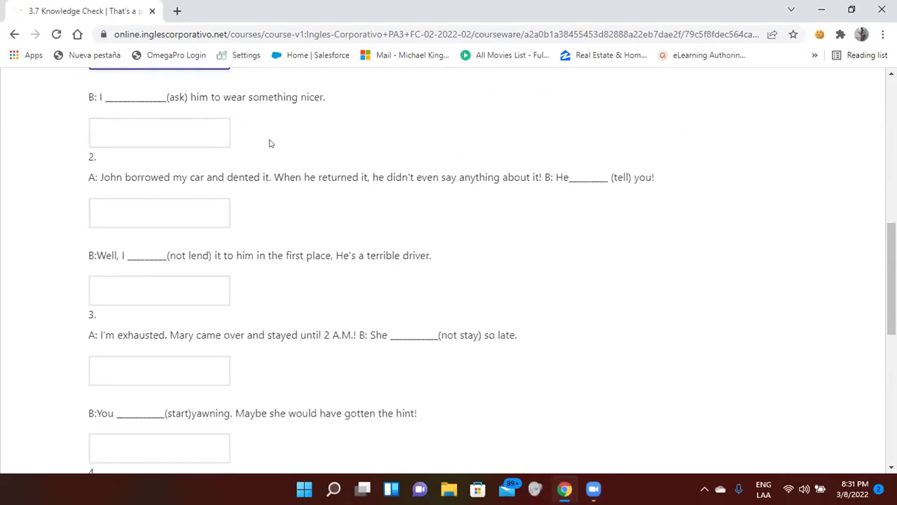
{"action": "scroll", "coordinate": [165, 200], "scroll_direction": "down", "scroll_amount": 7}
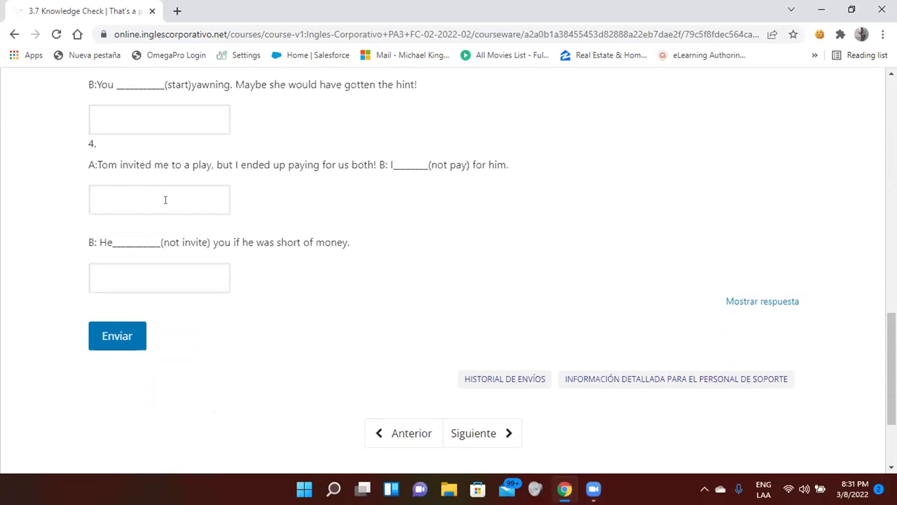
{"action": "scroll", "coordinate": [505, 258], "scroll_direction": "up", "scroll_amount": 15}
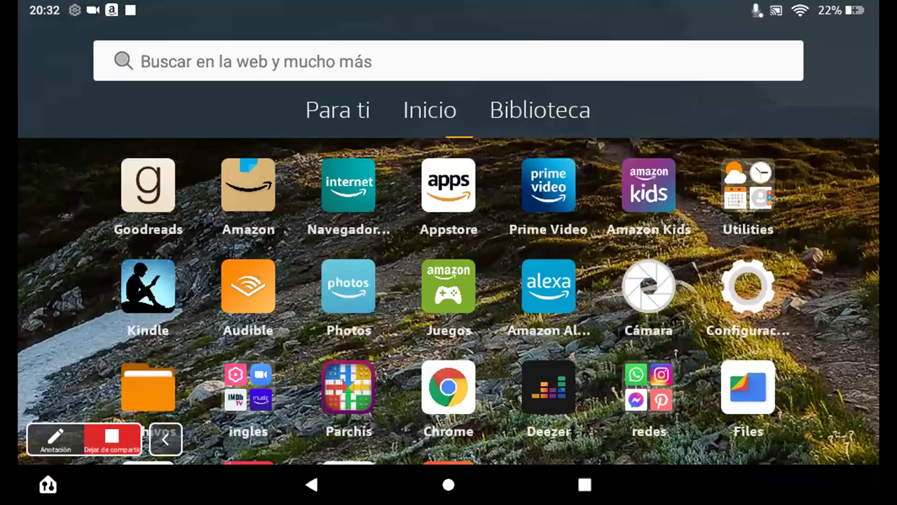
Step: Open Chrome on the tablet, show the Inglés Pre-Avanzado Módulo 3 course outline at Section 3 and dismiss the translation prompt
{"action": "left_click", "coordinate": [448, 386]}
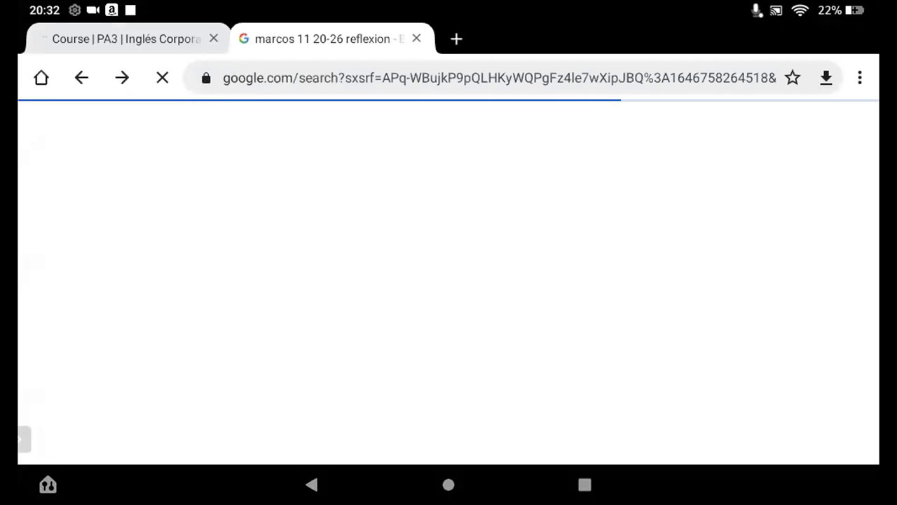
{"action": "left_click", "coordinate": [126, 39]}
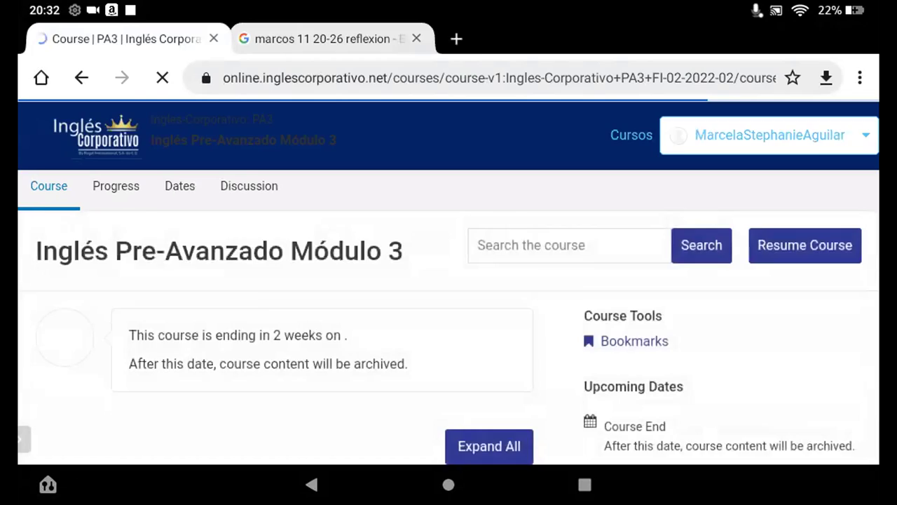
{"action": "scroll", "coordinate": [448, 281], "scroll_direction": "down", "scroll_amount": 5}
{"action": "scroll", "coordinate": [449, 280], "scroll_direction": "down", "scroll_amount": 2}
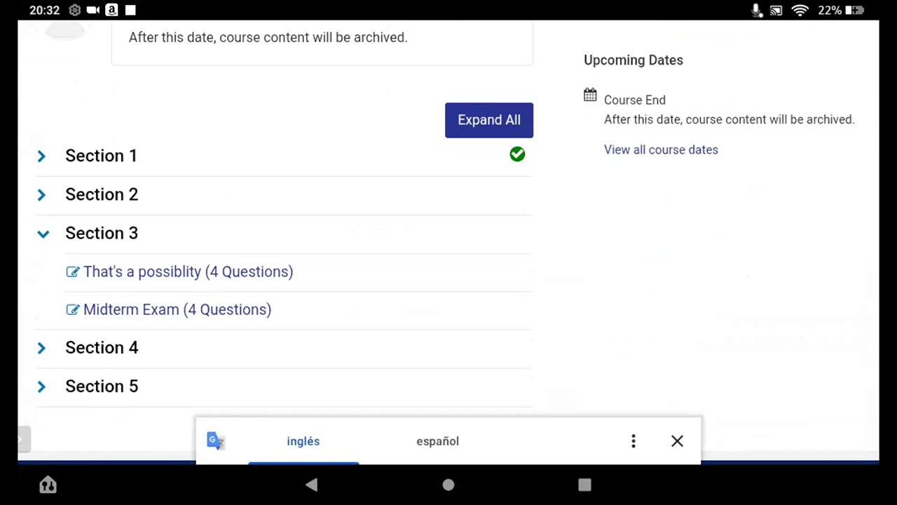
{"action": "left_click", "coordinate": [677, 440]}
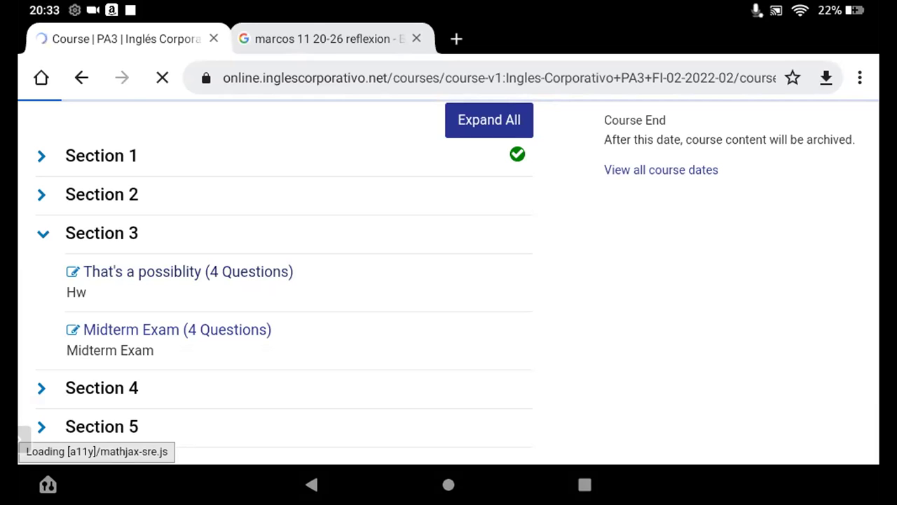
{"action": "left_click_drag", "start_coordinate": [448, 3], "coordinate": [449, 280]}
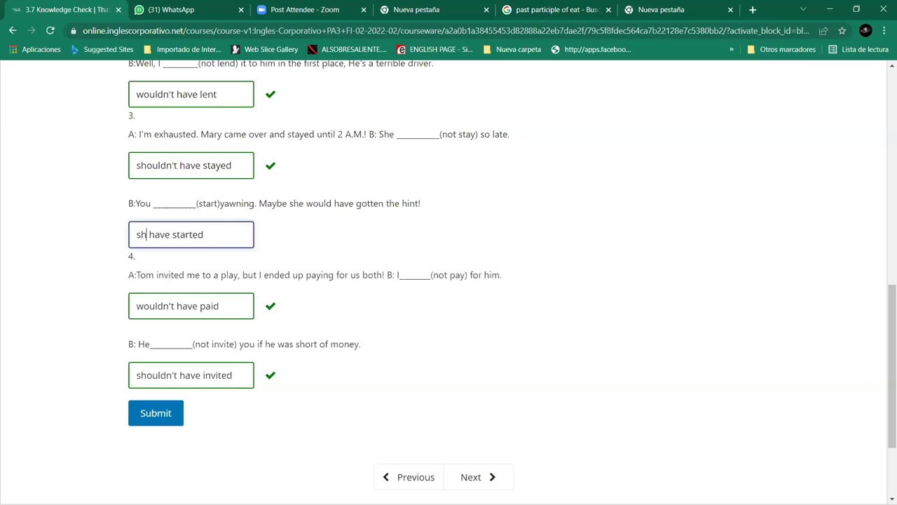
Step: Correct the "start" answer in question 3 to "should have started yawning"
{"action": "type", "text": "ould"}
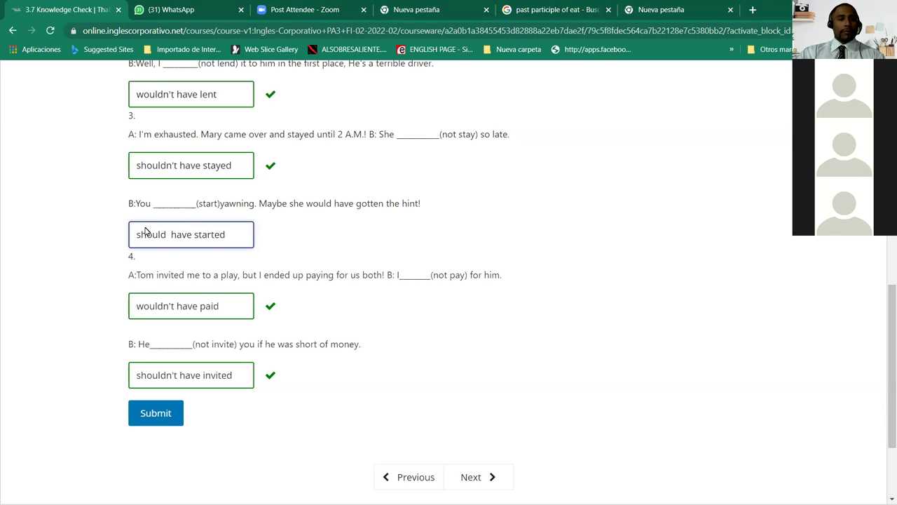
{"action": "key", "text": "BackSpace"}
{"action": "key", "text": "Right"}
{"action": "key", "text": "Right"}
{"action": "key", "text": "Right"}
{"action": "key", "text": "Right"}
{"action": "key", "text": "Right"}
{"action": "key", "text": "Right"}
{"action": "key", "text": "Right"}
{"action": "key", "text": "Right"}
{"action": "key", "text": "Right"}
{"action": "key", "text": "Right"}
{"action": "key", "text": "Right"}
{"action": "key", "text": "Right"}
{"action": "key", "text": "Right"}
{"action": "type", "text": "ya"}
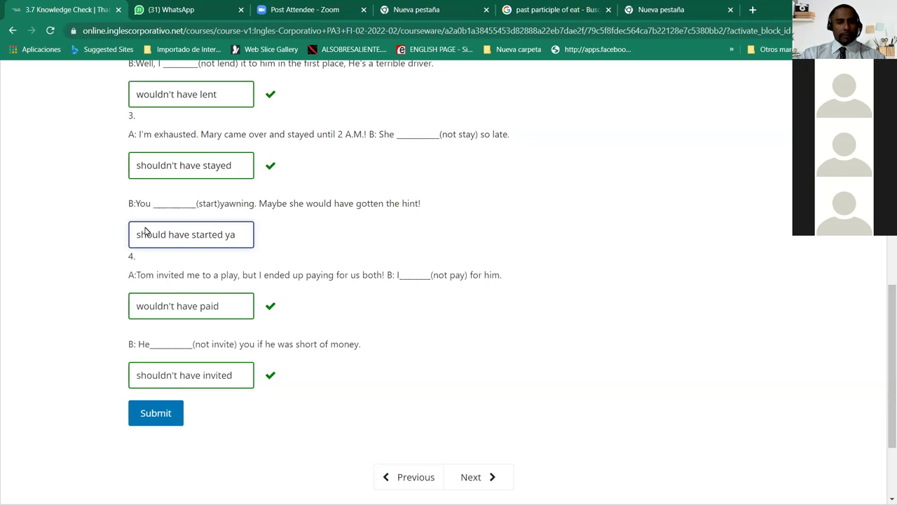
{"action": "type", "text": "wm"}
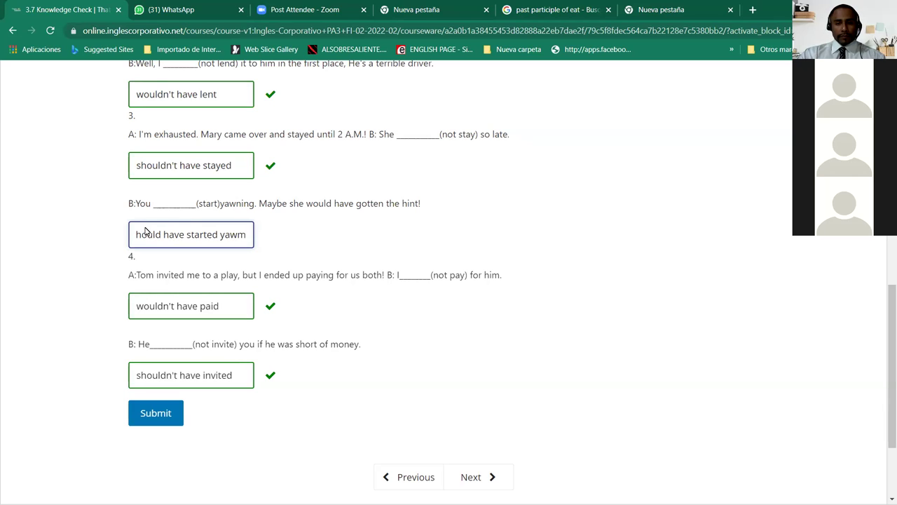
{"action": "key", "text": "BackSpace"}
{"action": "type", "text": "ing"}
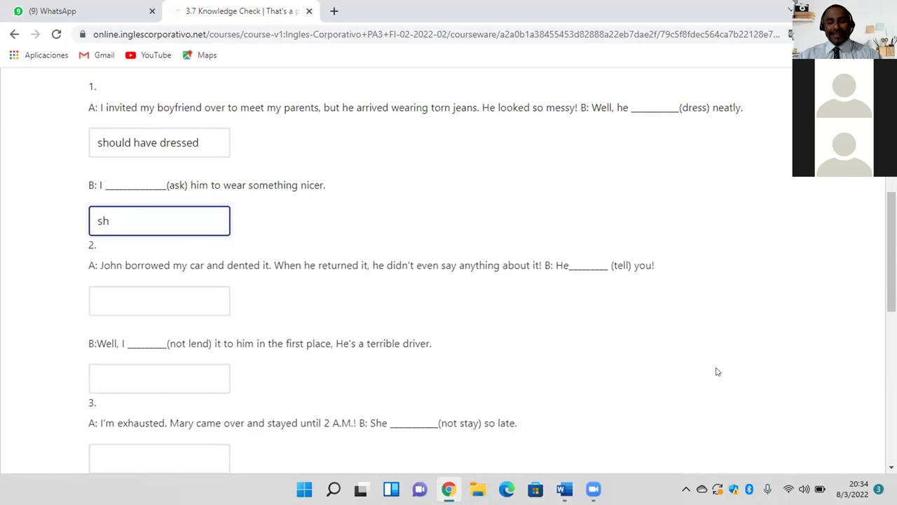
Step: Answer the "ask" blank in question 1 with "should have asked"
{"action": "scroll", "coordinate": [448, 266], "scroll_direction": "down", "scroll_amount": 1}
{"action": "scroll", "coordinate": [449, 266], "scroll_direction": "up", "scroll_amount": 3}
{"action": "scroll", "coordinate": [448, 266], "scroll_direction": "down", "scroll_amount": 3}
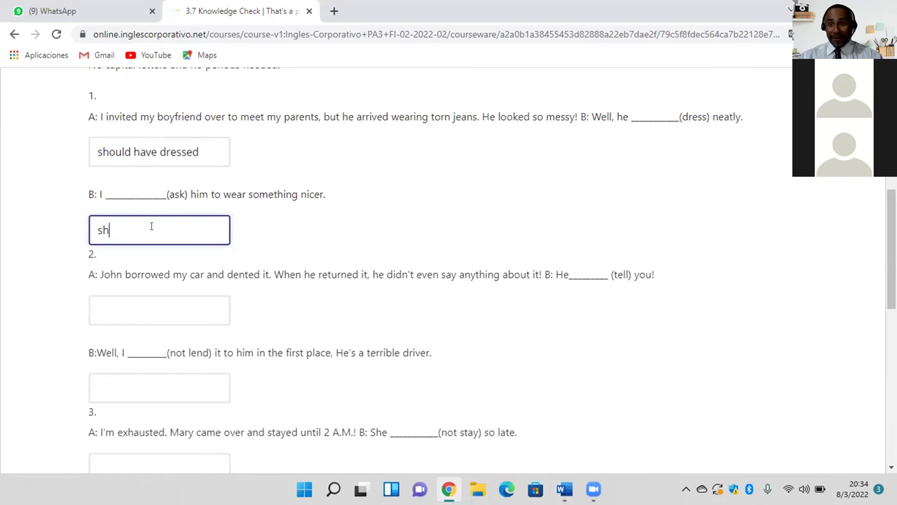
{"action": "type", "text": "ou"}
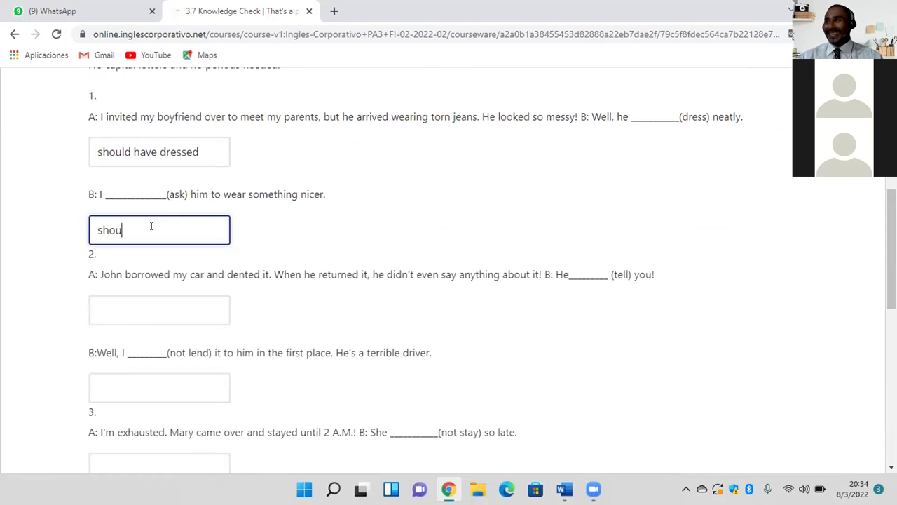
{"action": "key", "text": "BackSpace"}
{"action": "type", "text": "ul"}
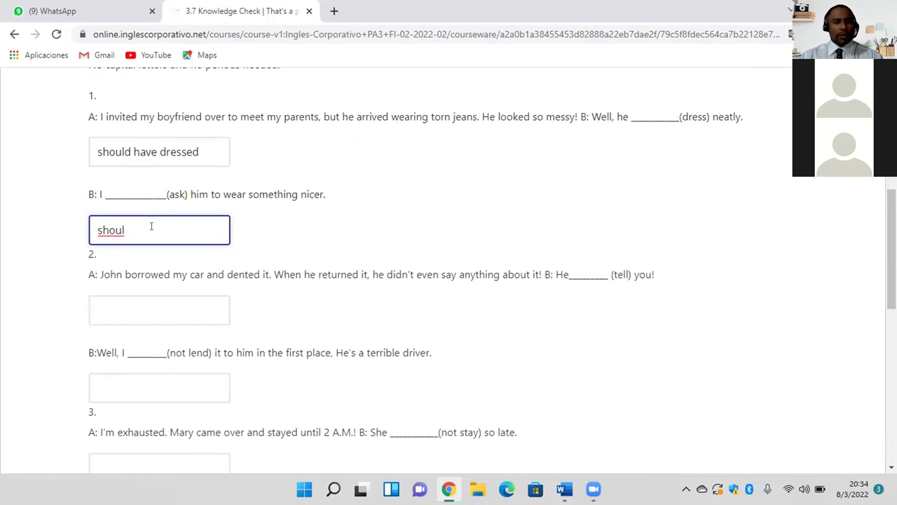
{"action": "type", "text": "d"}
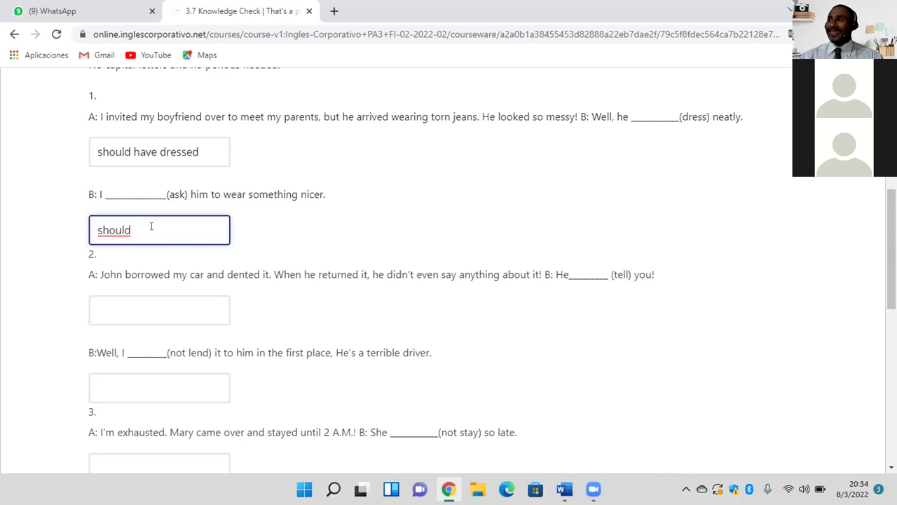
{"action": "type", "text": "ha"}
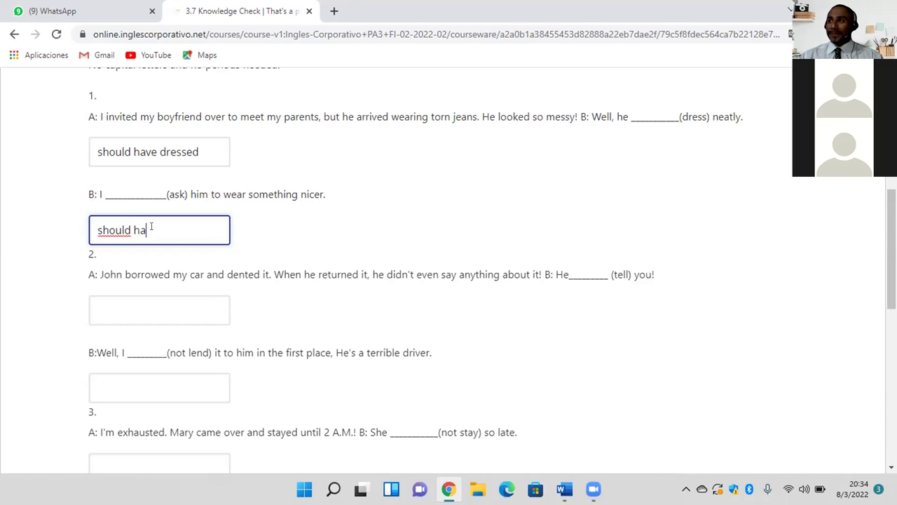
{"action": "type", "text": "eve asked"}
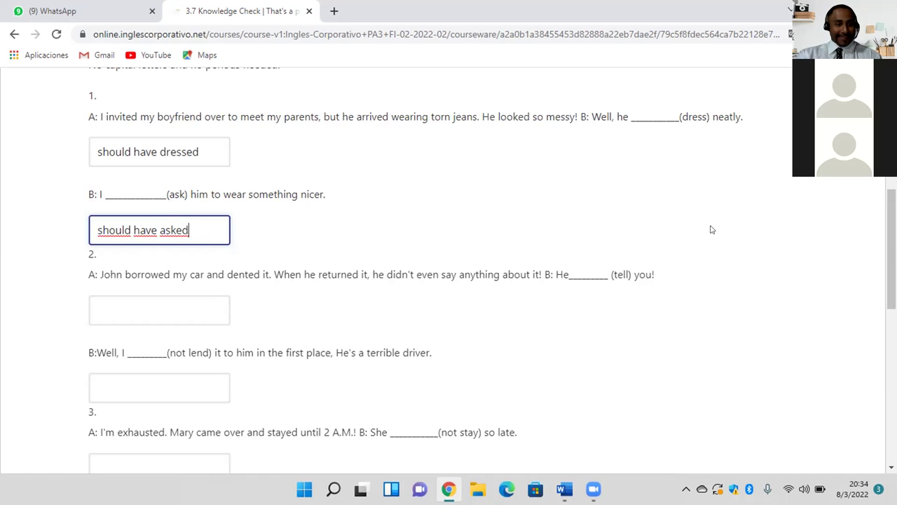
Step: Submit the Knowledge Check with the two question 1 answers filled in
{"action": "scroll", "coordinate": [448, 266], "scroll_direction": "down", "scroll_amount": 6}
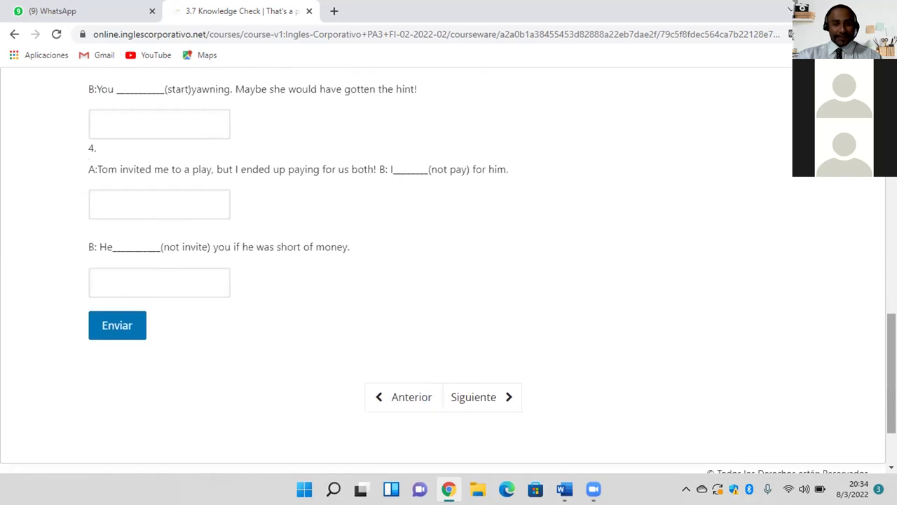
{"action": "left_click", "coordinate": [106, 315]}
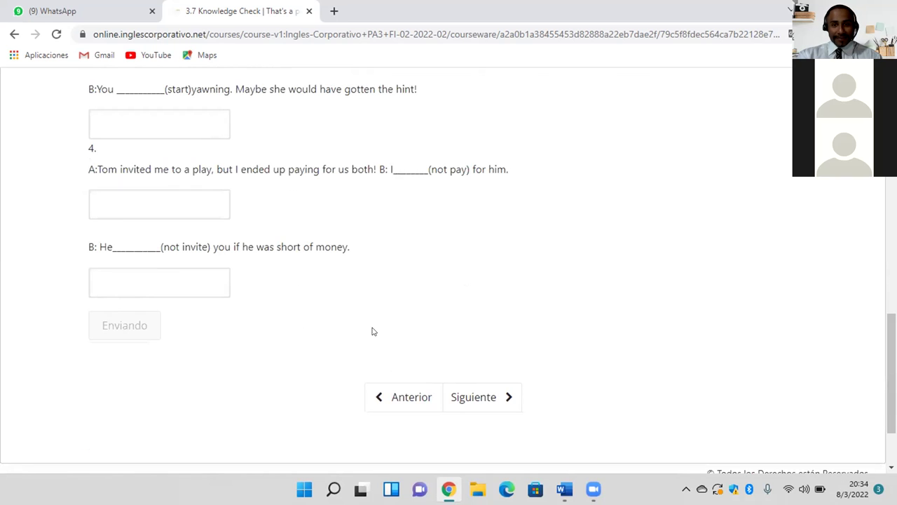
{"action": "left_click_drag", "start_coordinate": [891, 365], "coordinate": [891, 295]}
Step: Complete the "tell" answer in question 2 so it reads "should have told"
{"action": "type", "text": "ta"}
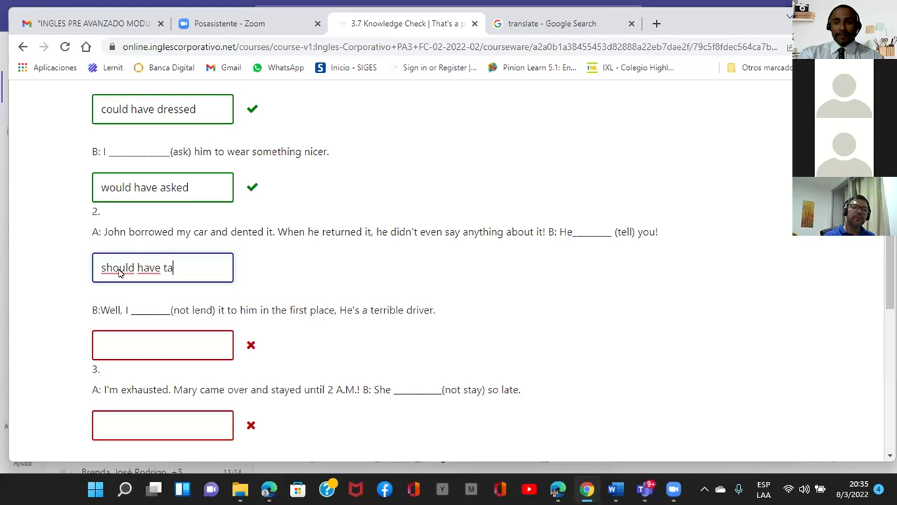
{"action": "key", "text": "BackSpace"}
{"action": "type", "text": "ll"}
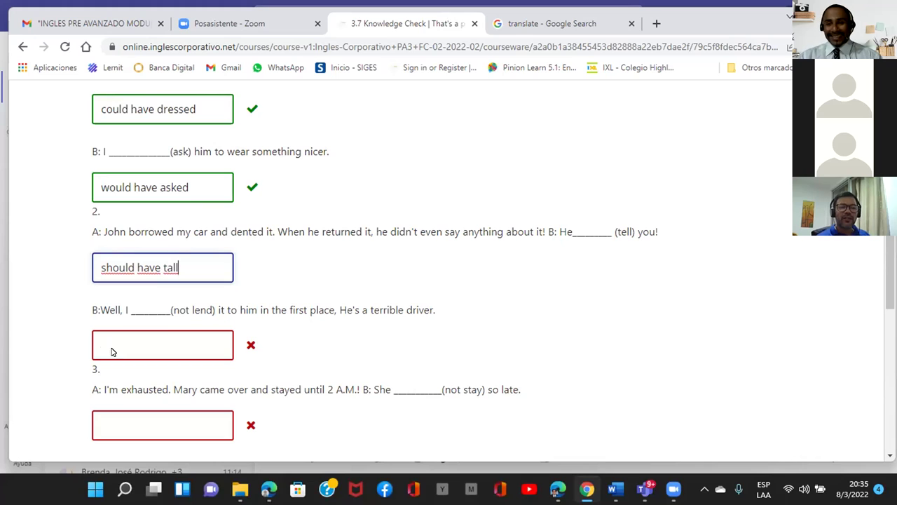
{"action": "key", "text": "BackSpace"}
{"action": "key", "text": "BackSpace"}
{"action": "key", "text": "BackSpace"}
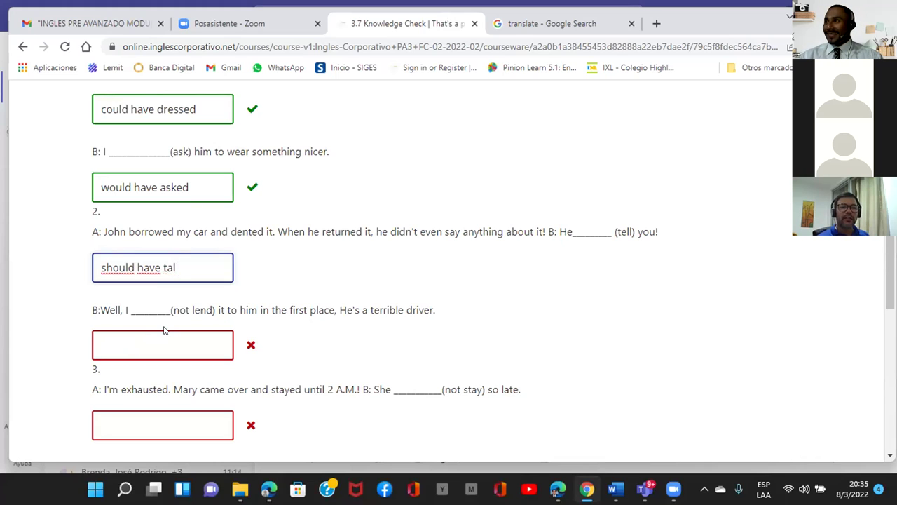
{"action": "type", "text": "oll"}
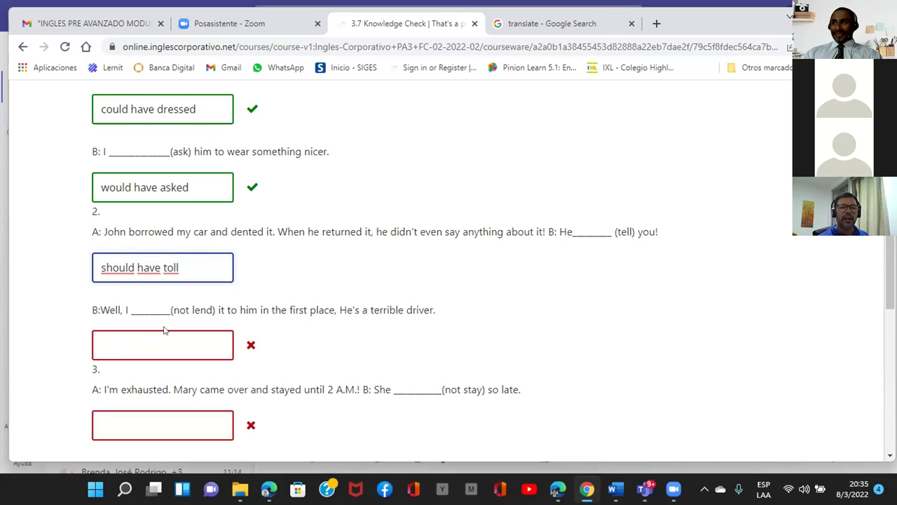
{"action": "key", "text": "BackSpace"}
{"action": "type", "text": "d"}
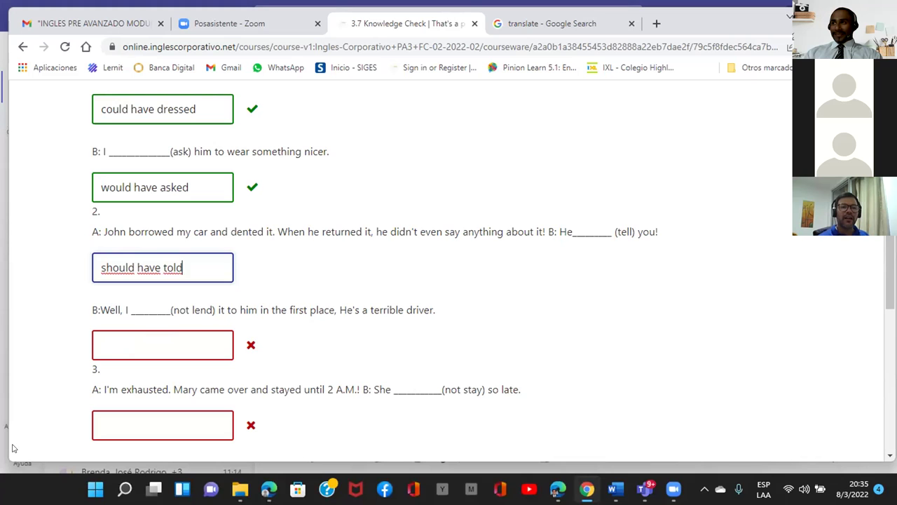
Step: Submit the Knowledge Check with the new question 2 answer and return to the unanswered blanks
{"action": "scroll", "coordinate": [60, 312], "scroll_direction": "down", "scroll_amount": 1}
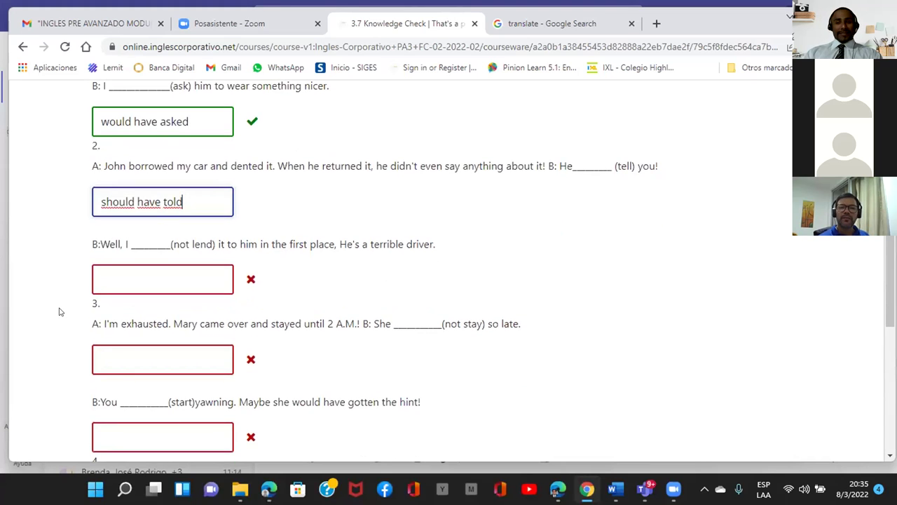
{"action": "scroll", "coordinate": [59, 310], "scroll_direction": "down", "scroll_amount": 7}
{"action": "left_click", "coordinate": [119, 184]}
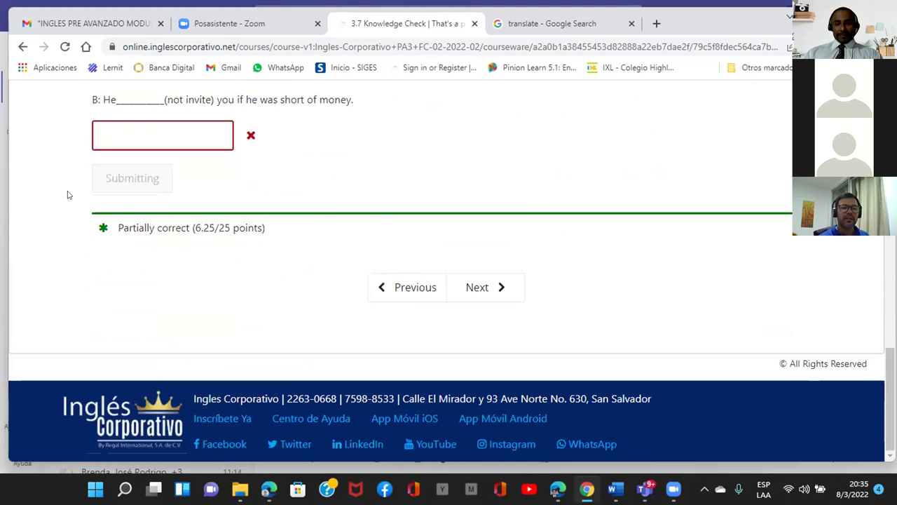
{"action": "scroll", "coordinate": [66, 195], "scroll_direction": "up", "scroll_amount": 5}
{"action": "scroll", "coordinate": [67, 195], "scroll_direction": "up", "scroll_amount": 4}
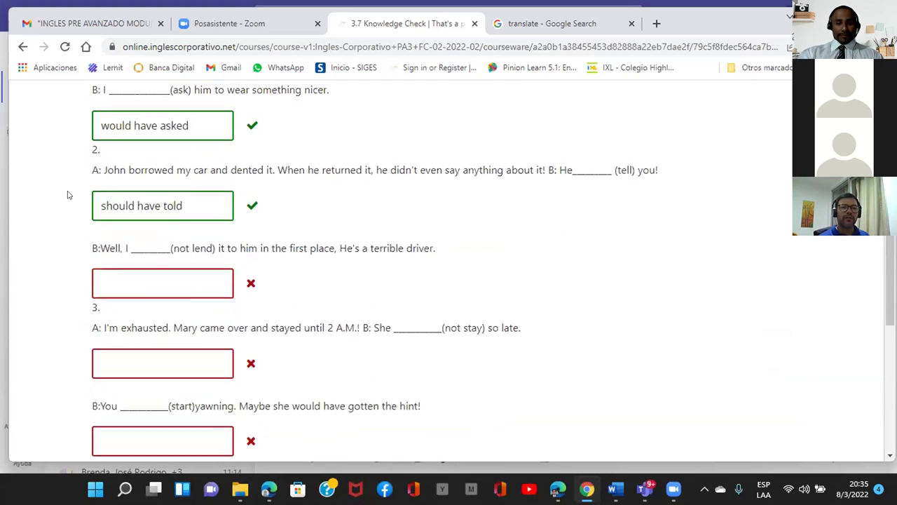
{"action": "scroll", "coordinate": [70, 194], "scroll_direction": "down", "scroll_amount": 2}
{"action": "left_click", "coordinate": [147, 270]}
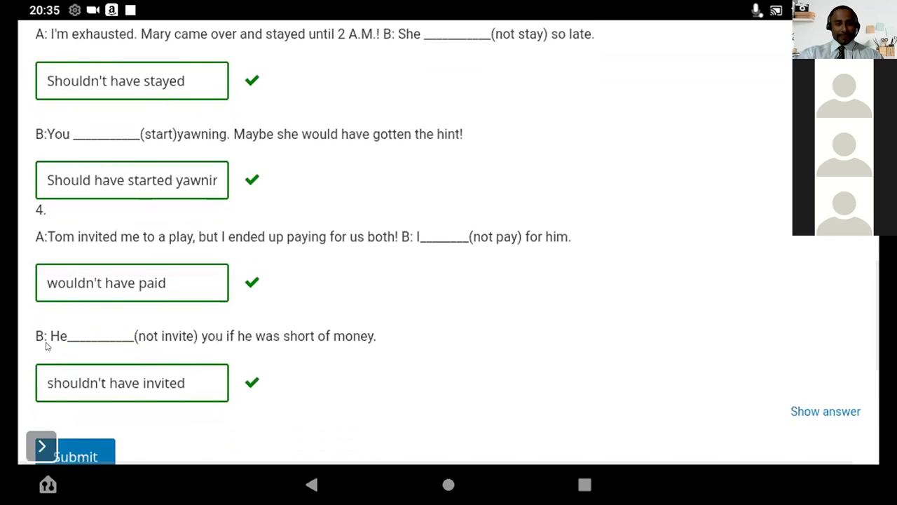
{"action": "scroll", "coordinate": [46, 346], "scroll_direction": "down", "scroll_amount": 1}
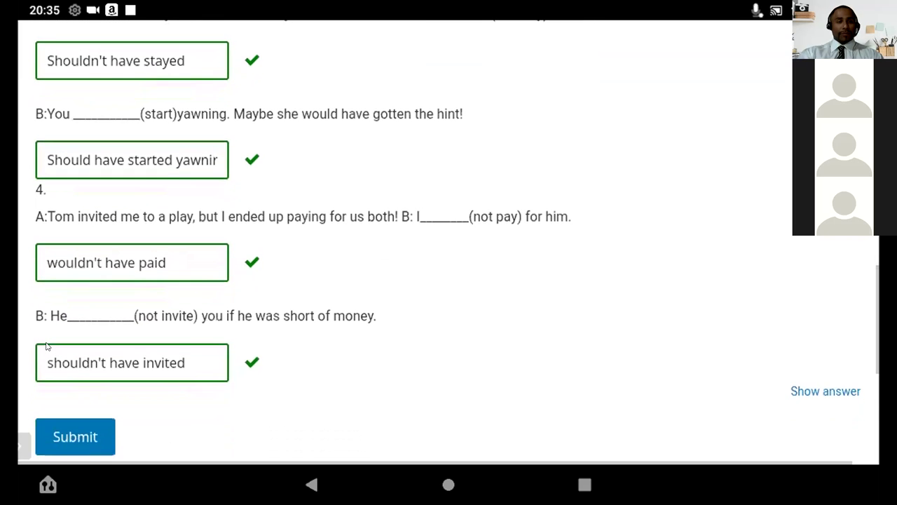
{"action": "scroll", "coordinate": [46, 346], "scroll_direction": "down", "scroll_amount": 1}
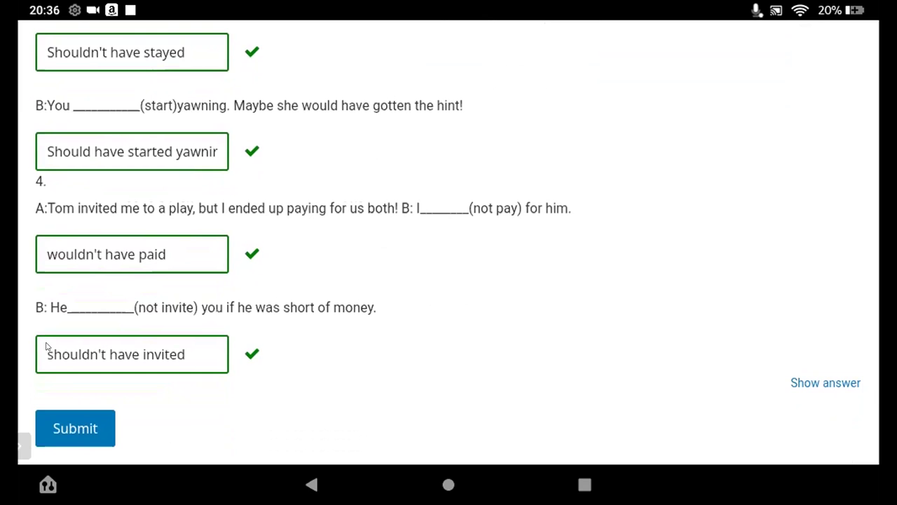
{"action": "scroll", "coordinate": [47, 346], "scroll_direction": "up", "scroll_amount": 1}
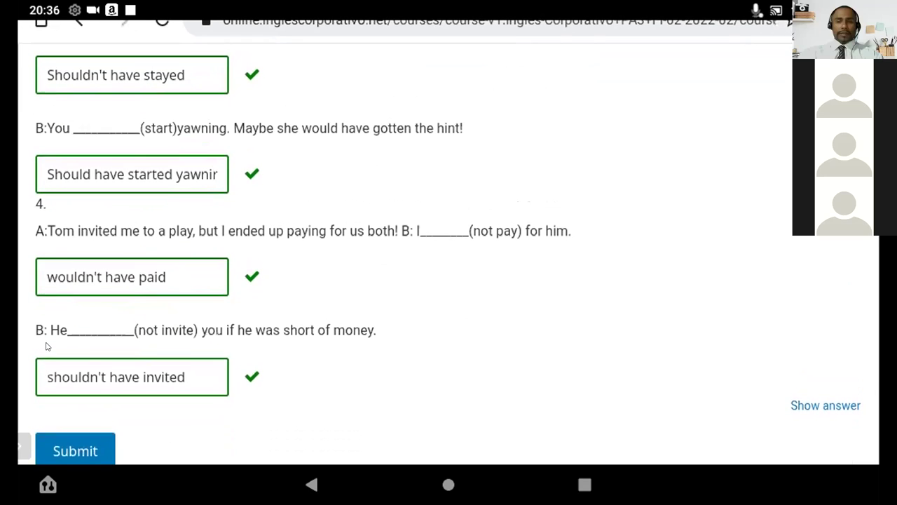
Step: Review the graded past modal answers for questions 1 through 4 of the Knowledge Check
{"action": "scroll", "coordinate": [47, 346], "scroll_direction": "down", "scroll_amount": 1}
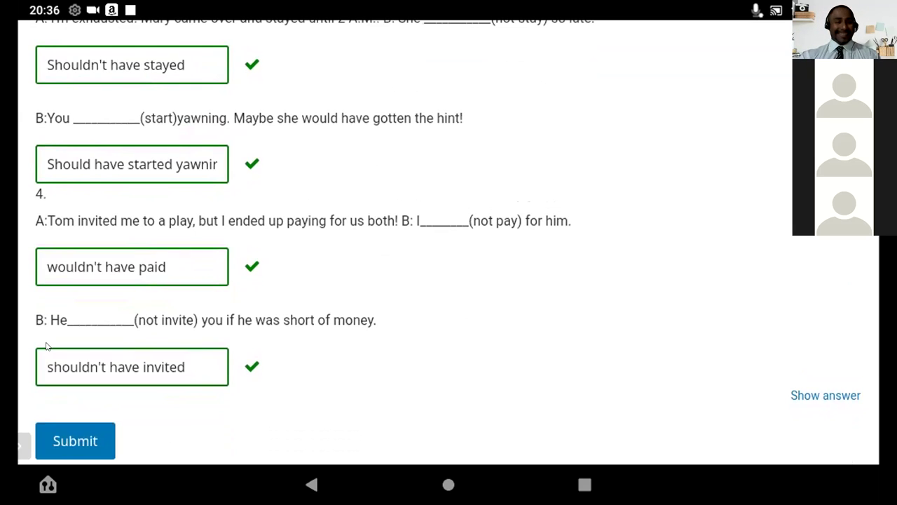
{"action": "scroll", "coordinate": [47, 345], "scroll_direction": "up", "scroll_amount": 1}
{"action": "scroll", "coordinate": [46, 346], "scroll_direction": "up", "scroll_amount": 10}
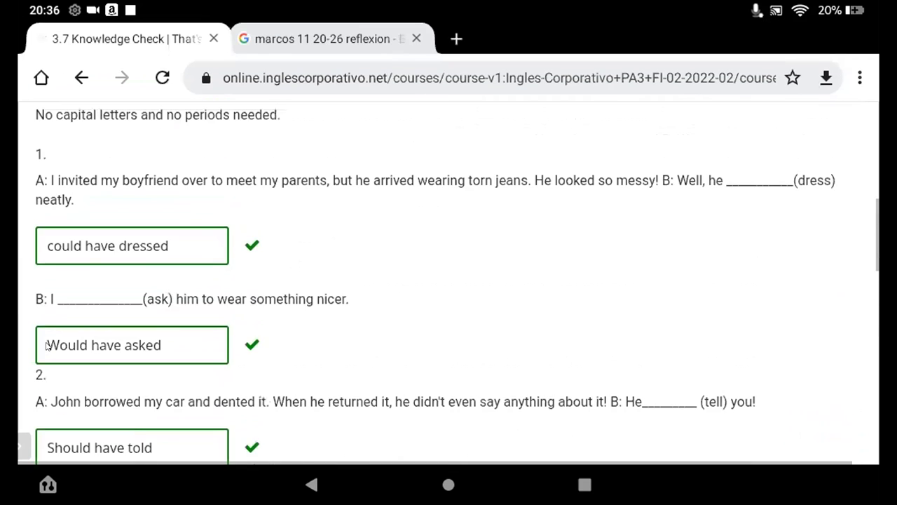
{"action": "scroll", "coordinate": [46, 346], "scroll_direction": "down", "scroll_amount": 10}
{"action": "scroll", "coordinate": [46, 346], "scroll_direction": "down", "scroll_amount": 3}
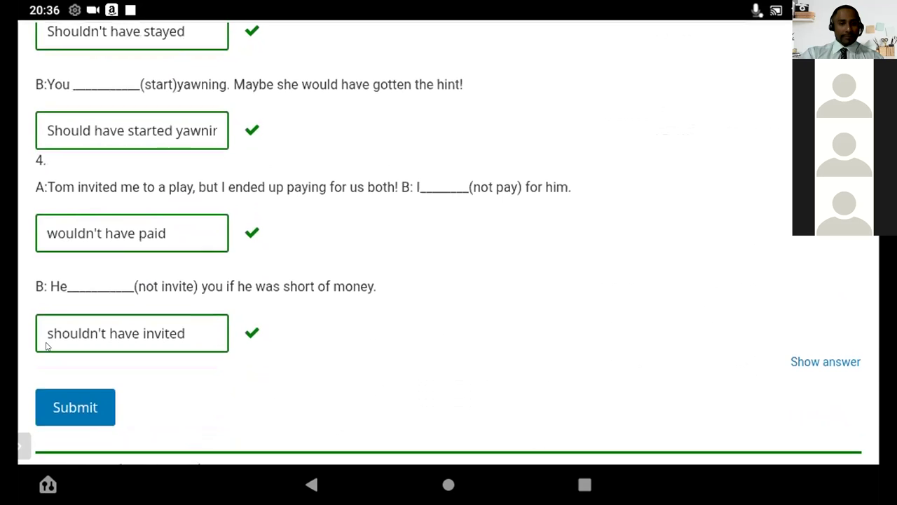
{"action": "scroll", "coordinate": [46, 346], "scroll_direction": "up", "scroll_amount": 1}
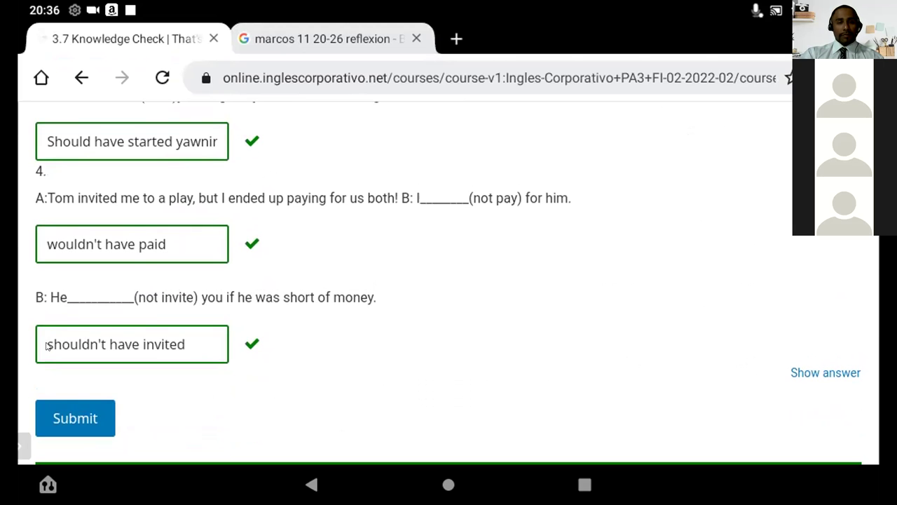
{"action": "scroll", "coordinate": [46, 346], "scroll_direction": "up", "scroll_amount": 5}
{"action": "scroll", "coordinate": [46, 345], "scroll_direction": "up", "scroll_amount": 4}
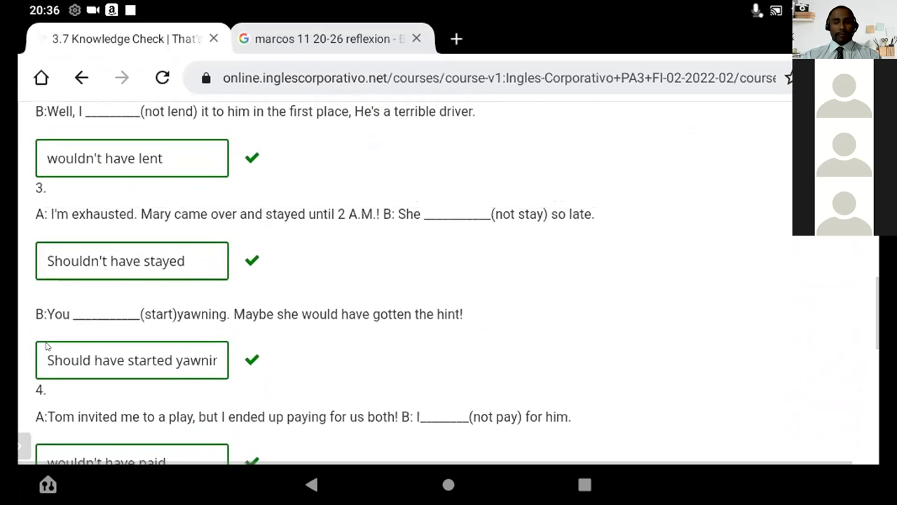
{"action": "scroll", "coordinate": [46, 346], "scroll_direction": "up", "scroll_amount": 3}
{"action": "scroll", "coordinate": [47, 346], "scroll_direction": "up", "scroll_amount": 4}
{"action": "scroll", "coordinate": [46, 345], "scroll_direction": "up", "scroll_amount": 4}
{"action": "scroll", "coordinate": [46, 346], "scroll_direction": "up", "scroll_amount": 1}
{"action": "scroll", "coordinate": [46, 346], "scroll_direction": "up", "scroll_amount": 2}
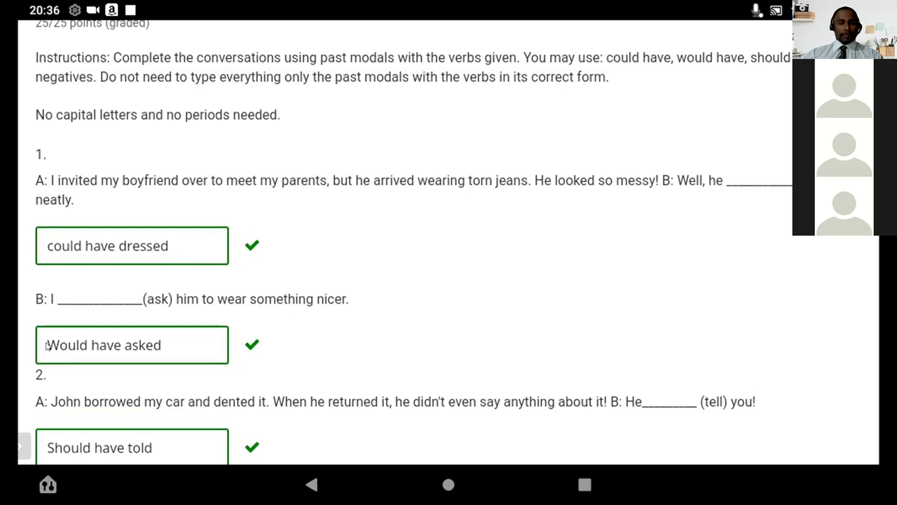
{"action": "scroll", "coordinate": [46, 344], "scroll_direction": "down", "scroll_amount": 3}
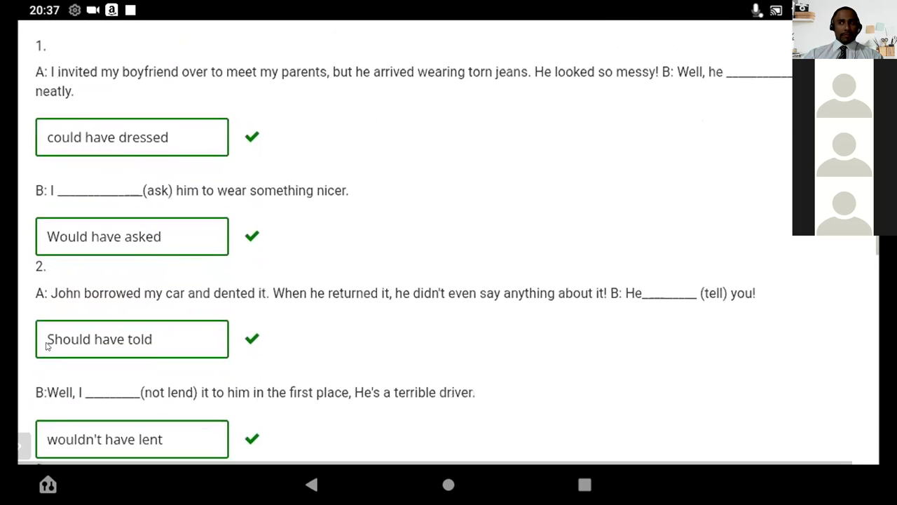
{"action": "scroll", "coordinate": [45, 345], "scroll_direction": "down", "scroll_amount": 5}
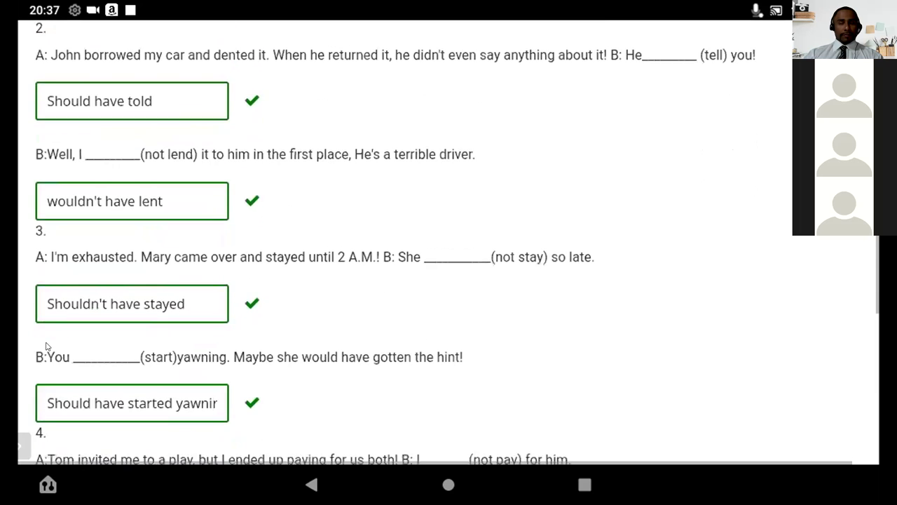
{"action": "scroll", "coordinate": [45, 345], "scroll_direction": "down", "scroll_amount": 2}
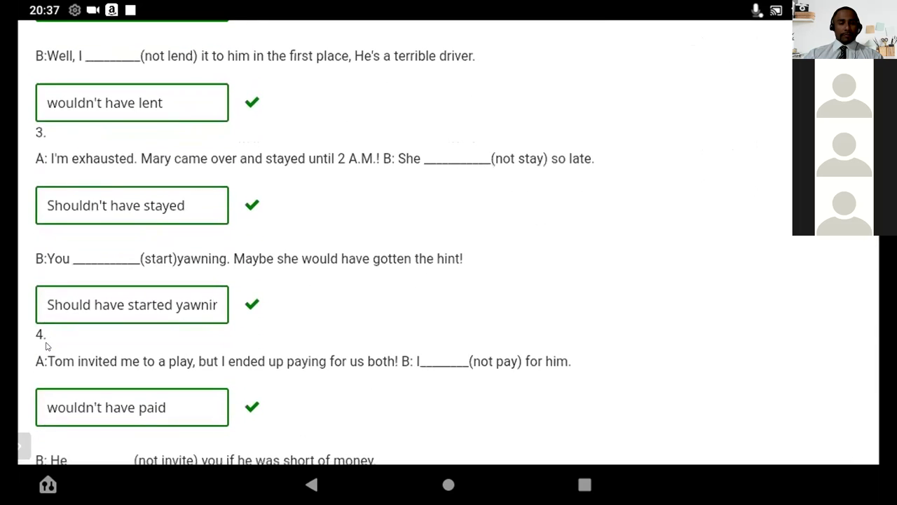
{"action": "scroll", "coordinate": [45, 344], "scroll_direction": "up", "scroll_amount": 3}
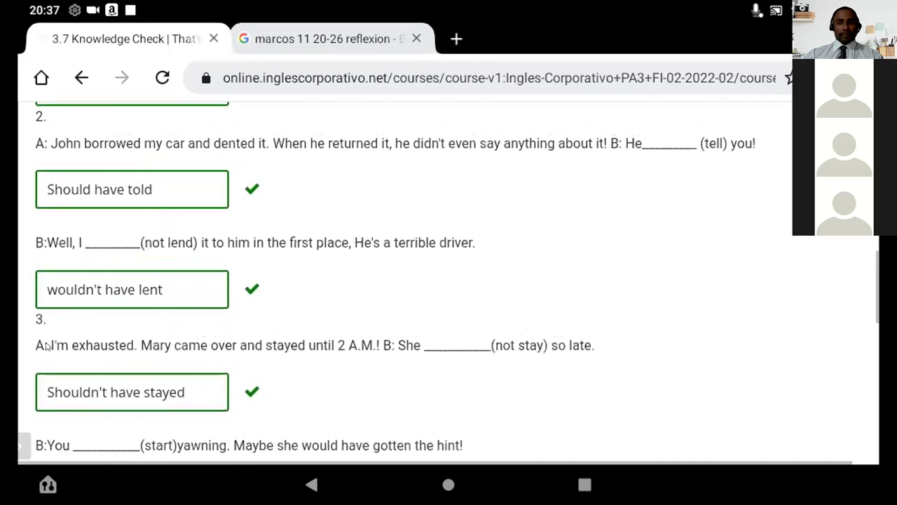
{"action": "scroll", "coordinate": [46, 345], "scroll_direction": "up", "scroll_amount": 6}
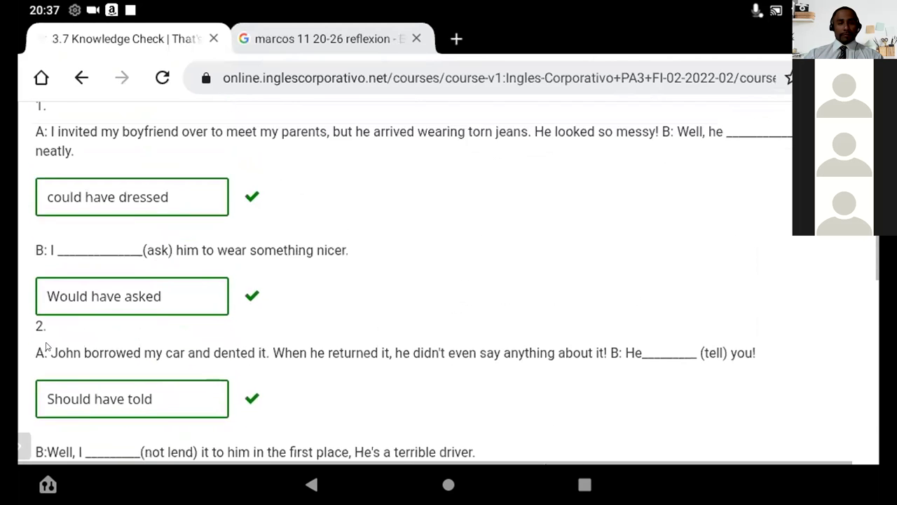
{"action": "scroll", "coordinate": [45, 345], "scroll_direction": "down", "scroll_amount": 2}
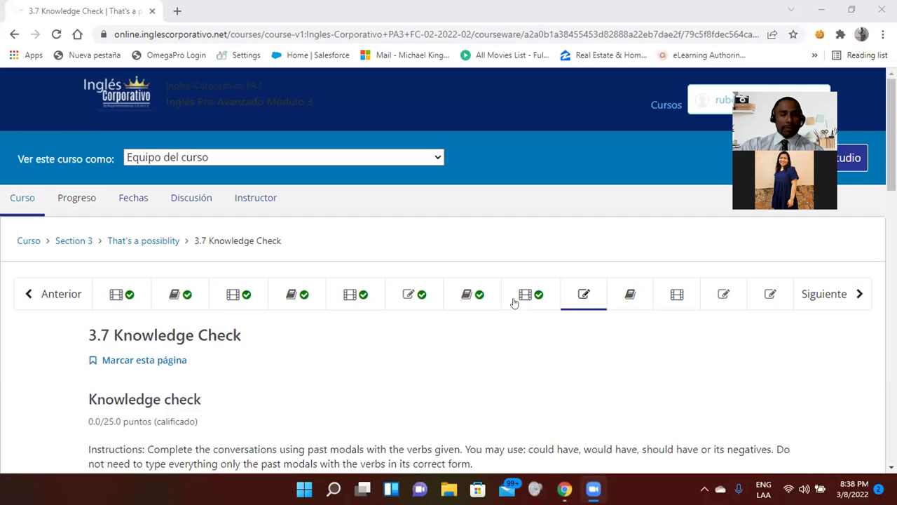
Step: Answer the "ask" blank in question 1 with "would have asked"
{"action": "scroll", "coordinate": [514, 291], "scroll_direction": "down", "scroll_amount": 3}
{"action": "scroll", "coordinate": [512, 288], "scroll_direction": "down", "scroll_amount": 2}
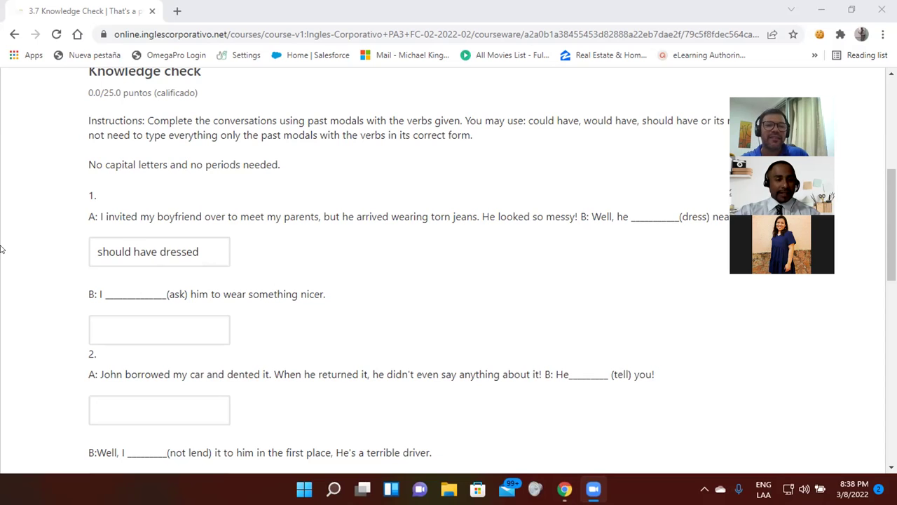
{"action": "scroll", "coordinate": [1, 249], "scroll_direction": "down", "scroll_amount": 2}
{"action": "scroll", "coordinate": [1, 248], "scroll_direction": "up", "scroll_amount": 2}
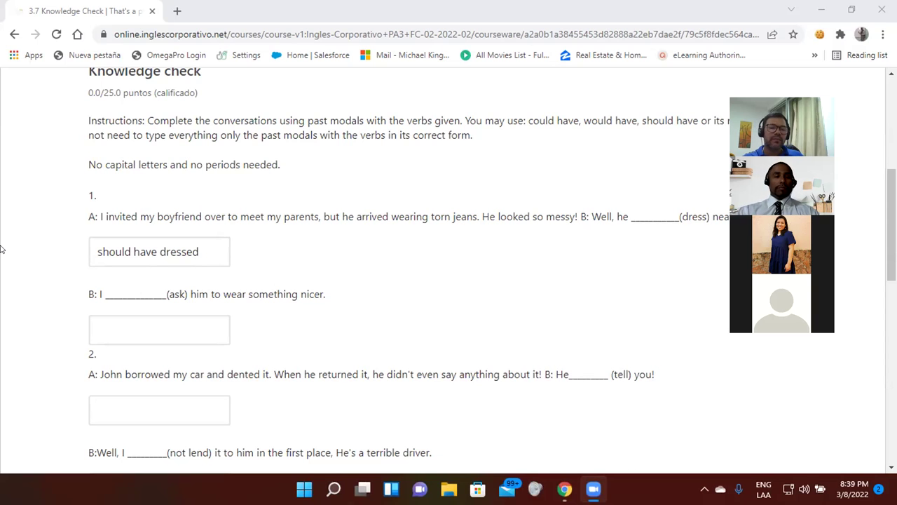
{"action": "left_click", "coordinate": [135, 330]}
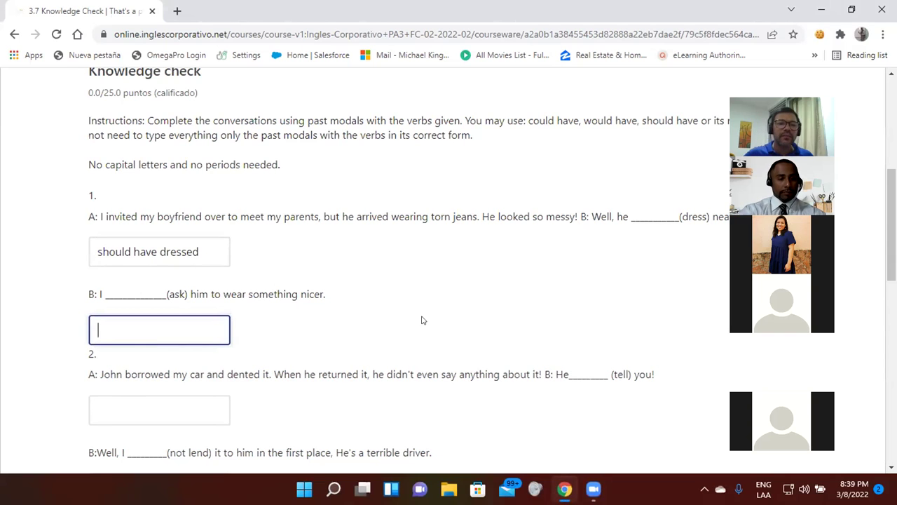
{"action": "type", "text": "woul"}
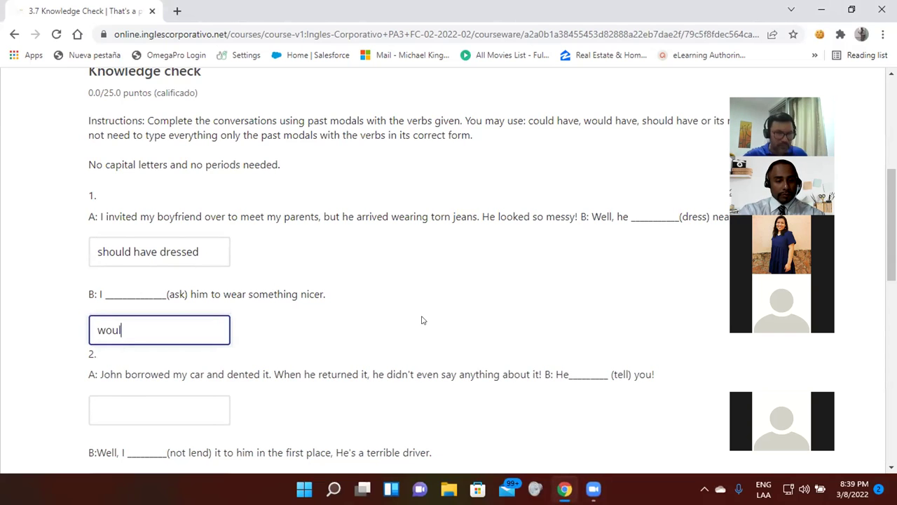
{"action": "type", "text": "d have a"}
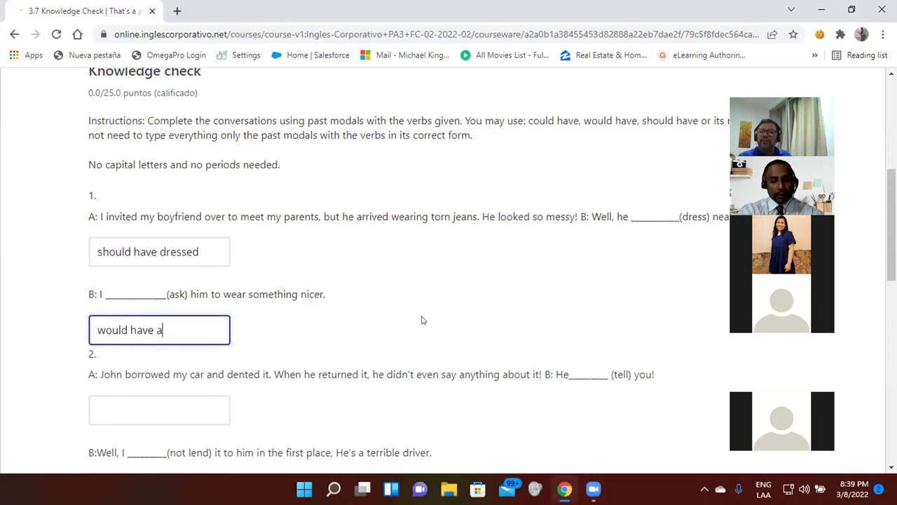
{"action": "type", "text": "sked"}
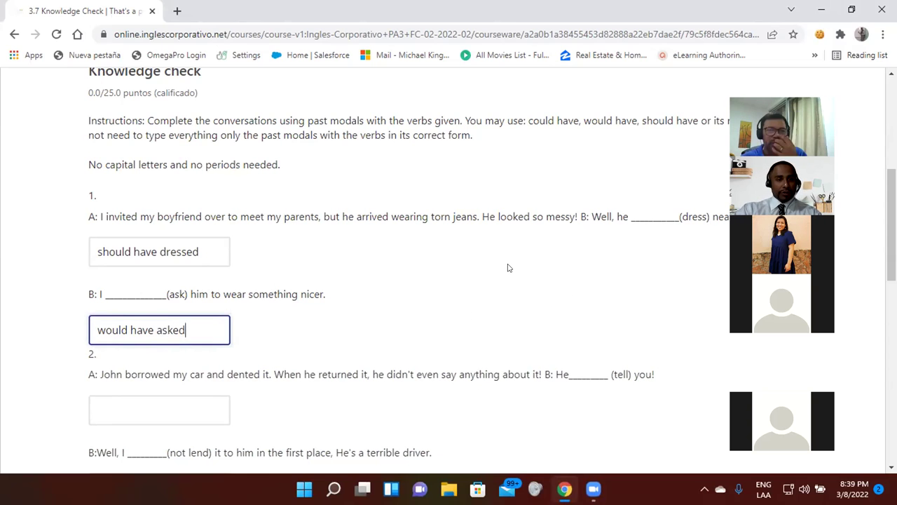
Step: Fill in question 2 with "should have told" for the "tell" blank and "wouldn't have lent" for the "not lend" blank
{"action": "scroll", "coordinate": [509, 267], "scroll_direction": "down", "scroll_amount": 2}
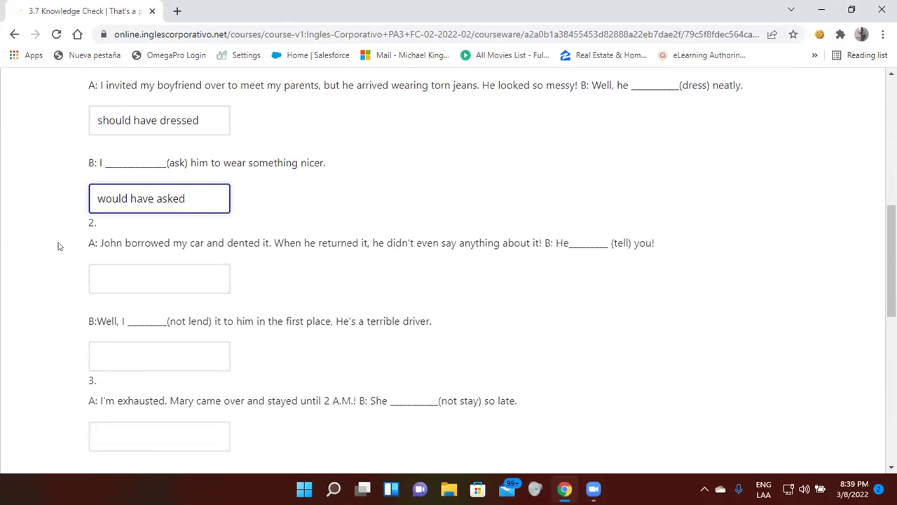
{"action": "scroll", "coordinate": [59, 246], "scroll_direction": "down", "scroll_amount": 1}
{"action": "left_click", "coordinate": [131, 204]}
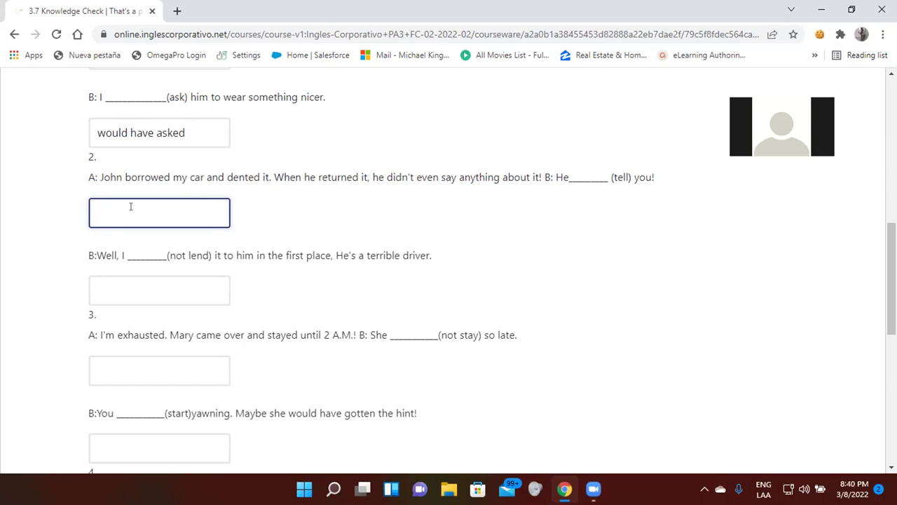
{"action": "type", "text": "should have told"}
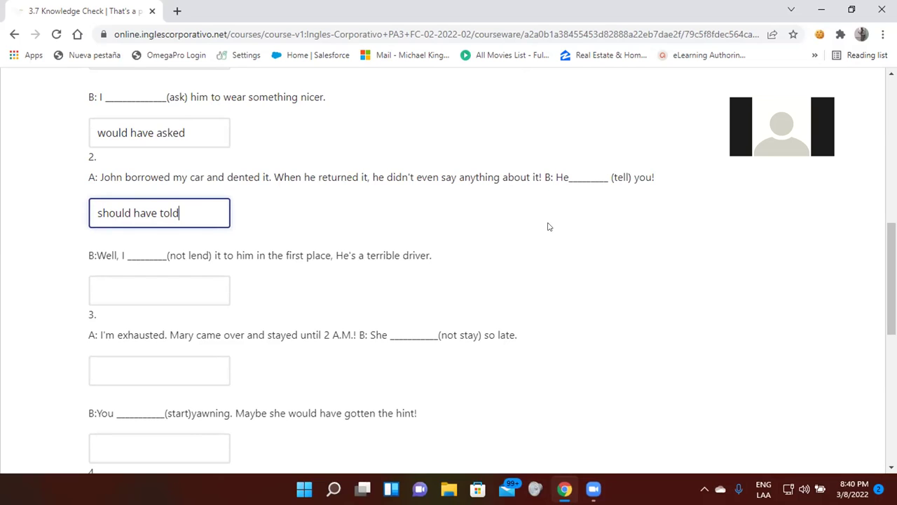
{"action": "scroll", "coordinate": [423, 240], "scroll_direction": "down", "scroll_amount": 1}
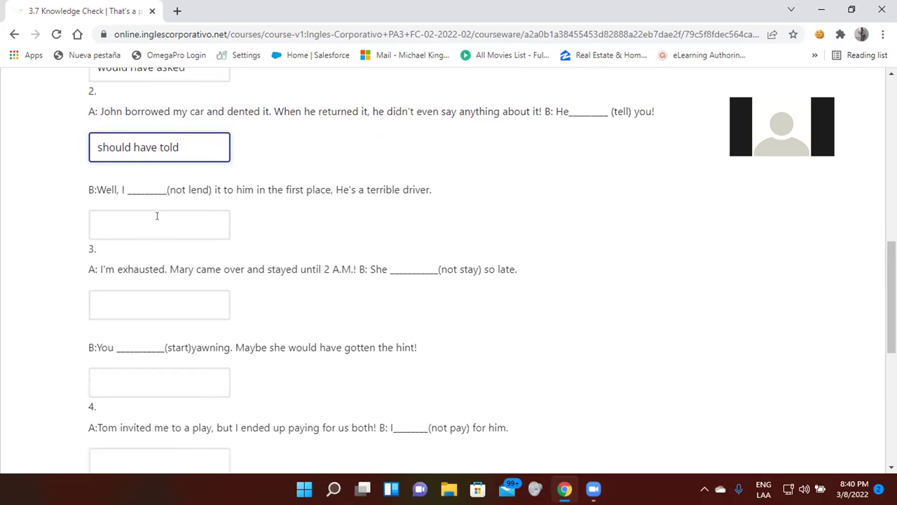
{"action": "left_click", "coordinate": [123, 237]}
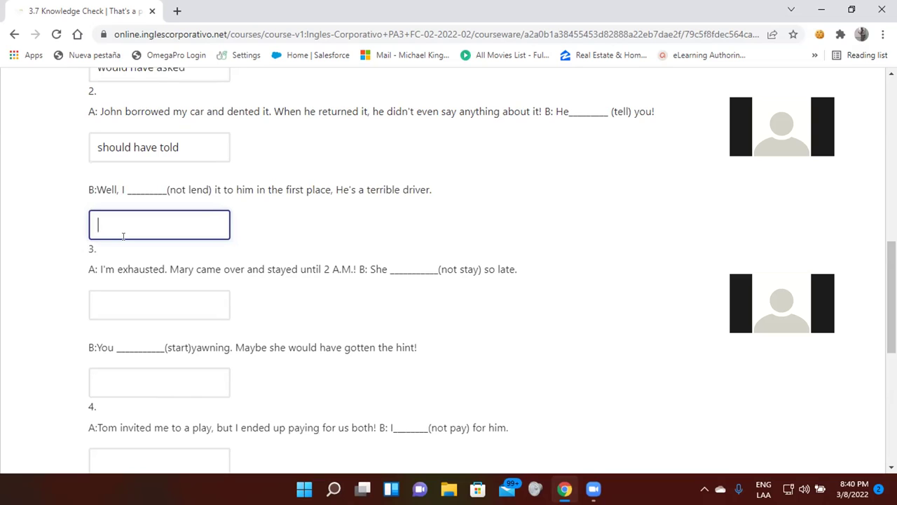
{"action": "type", "text": "wouldn't have lent"}
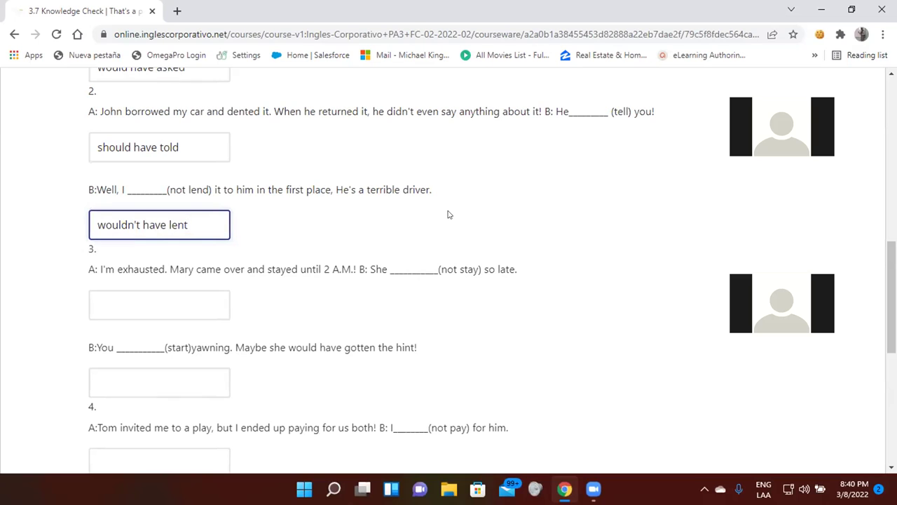
Step: Fill in question 3 with "shouldn't have stayed" for the "not stay" blank and "should have started" for the "start" blank
{"action": "left_click", "coordinate": [121, 303]}
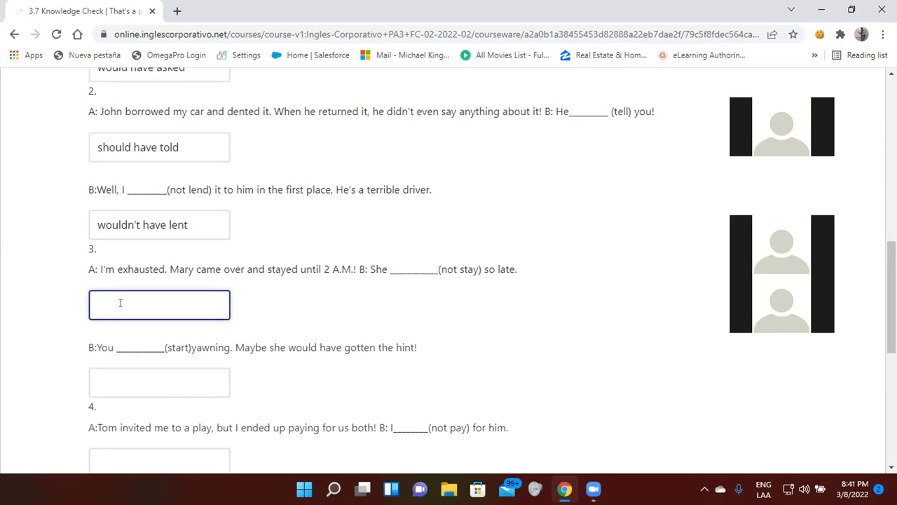
{"action": "type", "text": "shouldn't have s"}
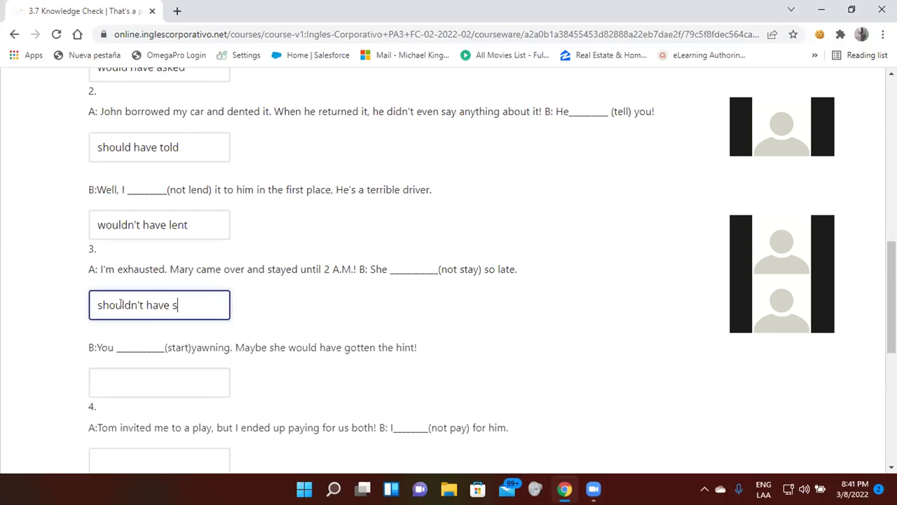
{"action": "type", "text": "tayed"}
{"action": "scroll", "coordinate": [507, 288], "scroll_direction": "down", "scroll_amount": 1}
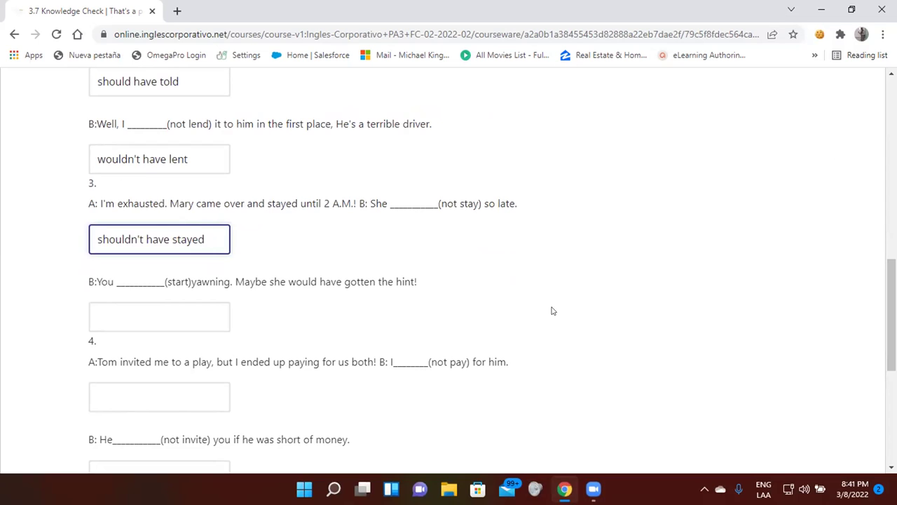
{"action": "scroll", "coordinate": [17, 277], "scroll_direction": "down", "scroll_amount": 1}
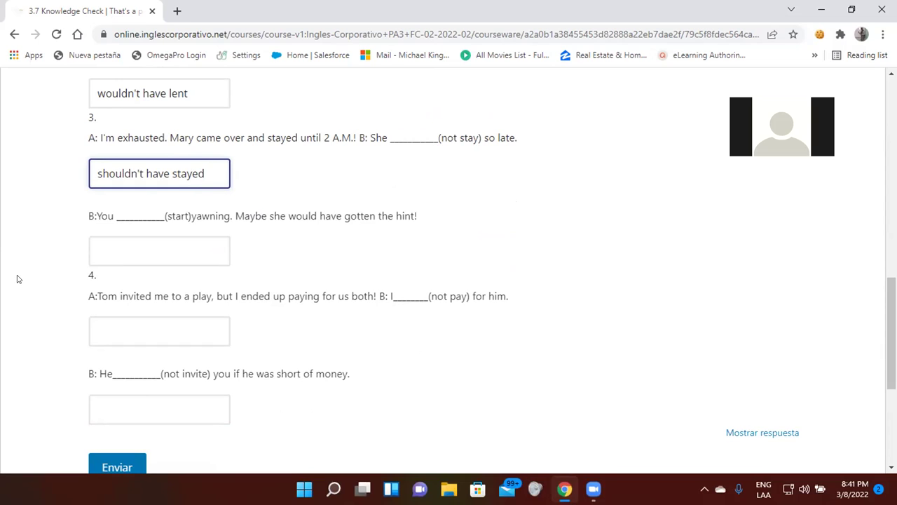
{"action": "left_click", "coordinate": [141, 251]}
{"action": "type", "text": "should have "}
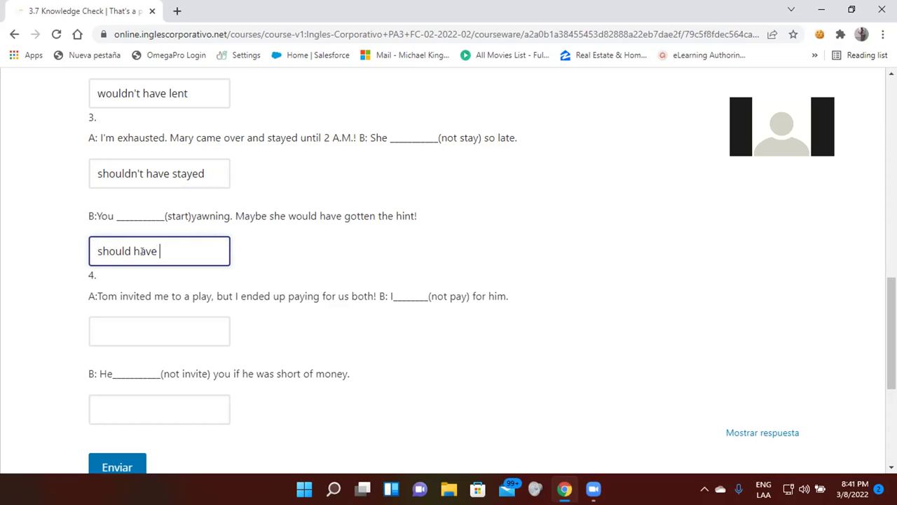
{"action": "type", "text": "started"}
Step: Answer the "not pay" blank in question 4 with "wouldn't have paid"
{"action": "scroll", "coordinate": [414, 250], "scroll_direction": "down", "scroll_amount": 2}
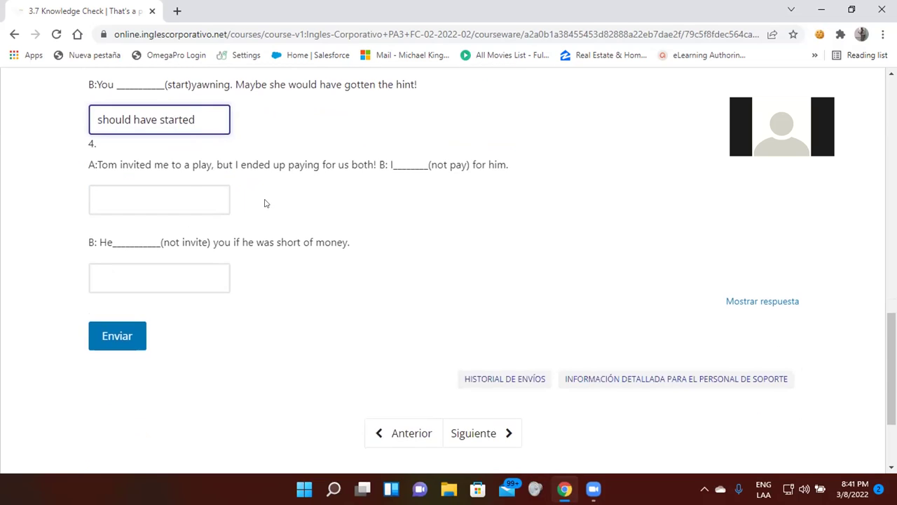
{"action": "left_click", "coordinate": [99, 199]}
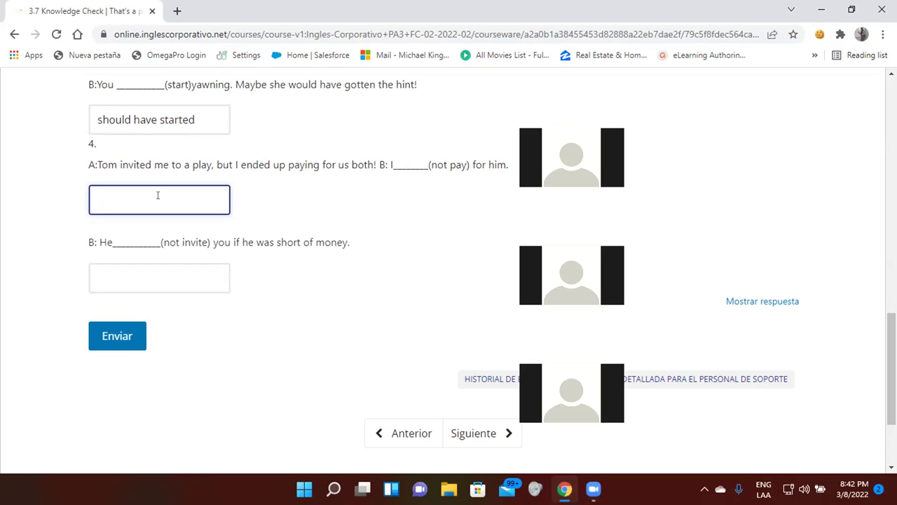
{"action": "type", "text": "wouldn't have paid"}
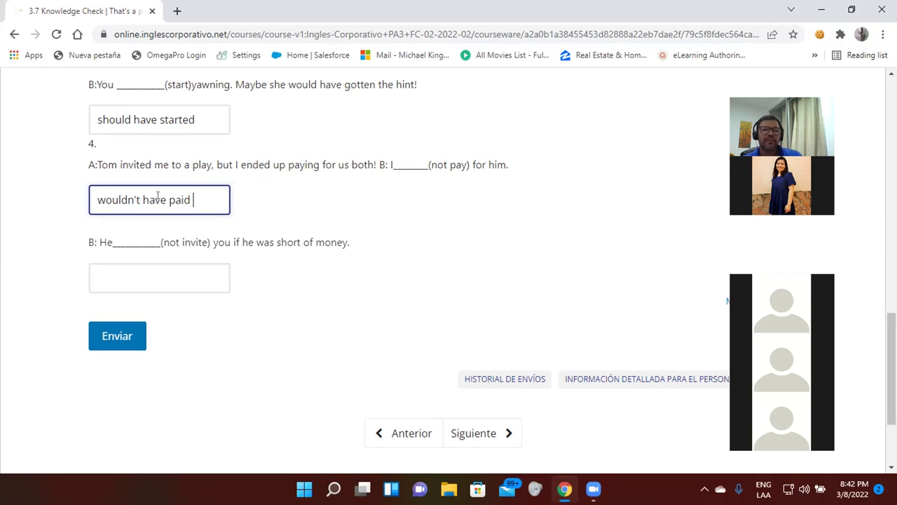
Step: Answer the "not invite" blank in question 4 with "shouldn't have invited" and submit the knowledge check
{"action": "left_click", "coordinate": [123, 269]}
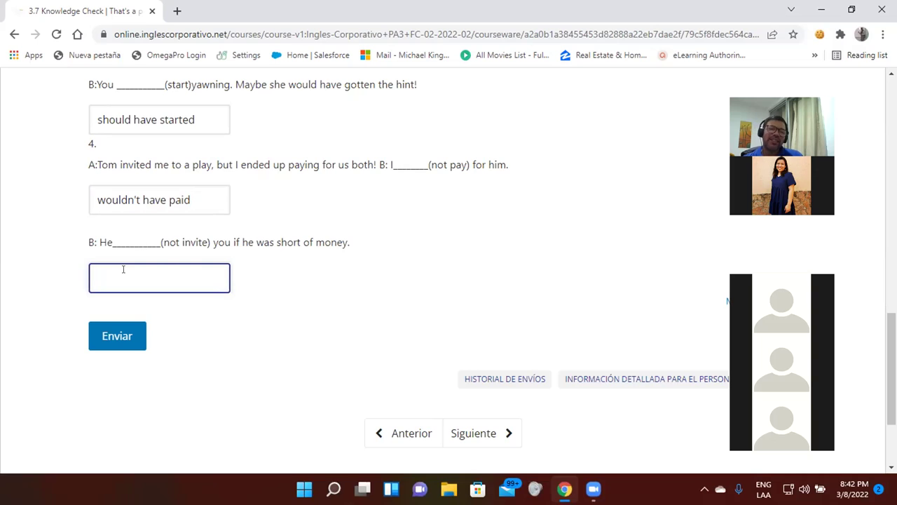
{"action": "type", "text": "sh"}
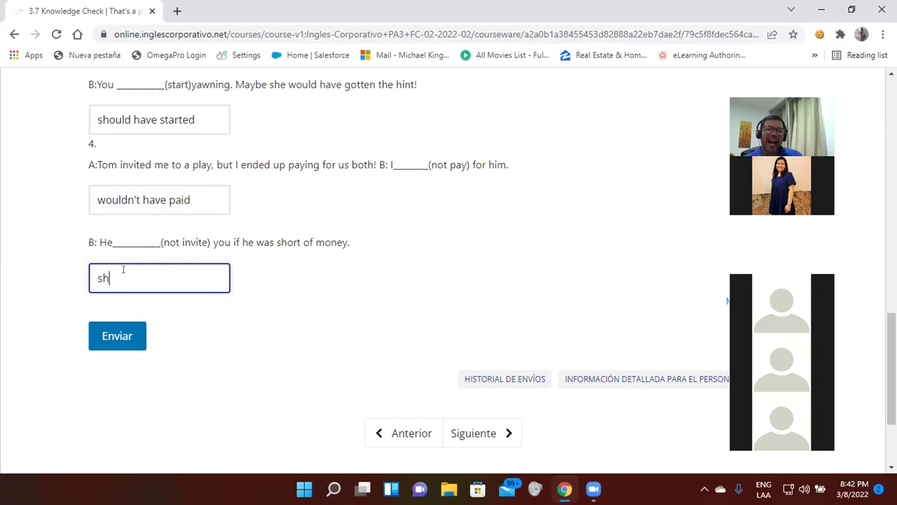
{"action": "type", "text": "ouldn"}
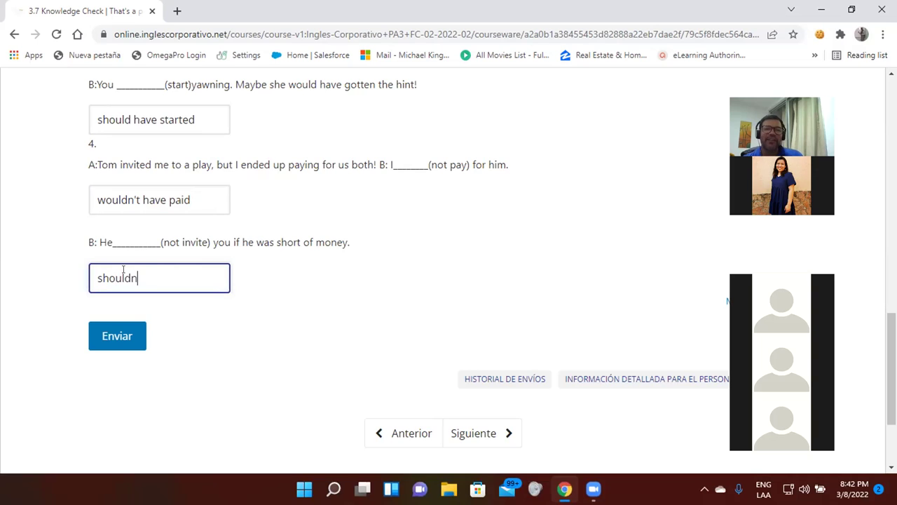
{"action": "type", "text": "'t have "}
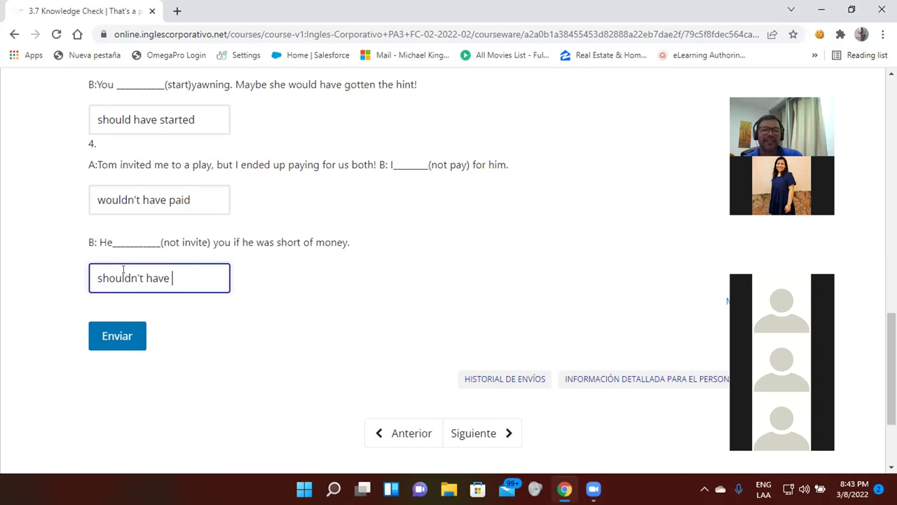
{"action": "type", "text": "invited"}
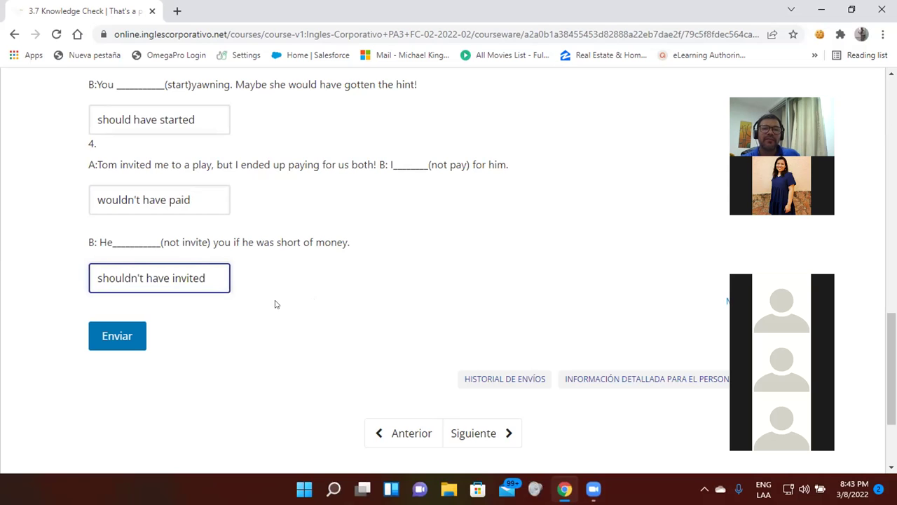
{"action": "left_click", "coordinate": [123, 335]}
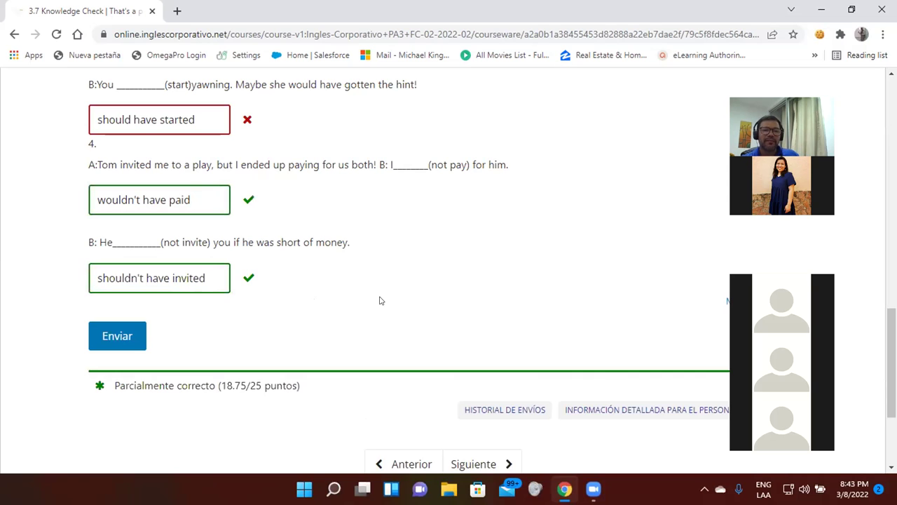
Step: Using the revealed answer, extend the "start" blank in question 3 to "should have started yawning" and resubmit the knowledge check
{"action": "scroll", "coordinate": [381, 300], "scroll_direction": "up", "scroll_amount": 1}
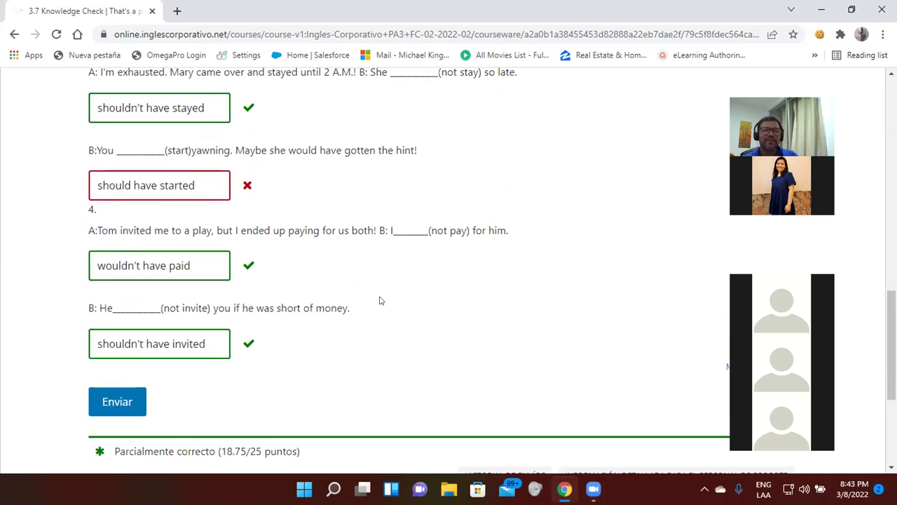
{"action": "scroll", "coordinate": [381, 300], "scroll_direction": "up", "scroll_amount": 1}
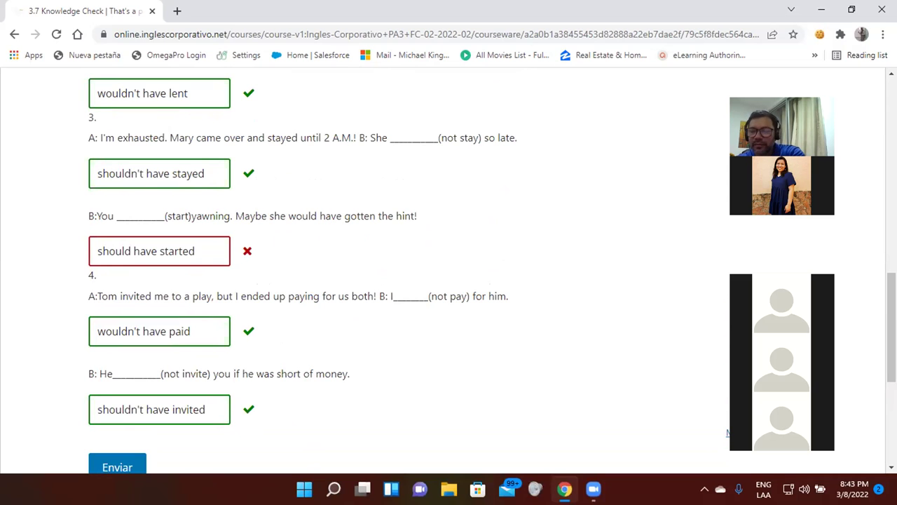
{"action": "scroll", "coordinate": [368, 373], "scroll_direction": "up", "scroll_amount": 3}
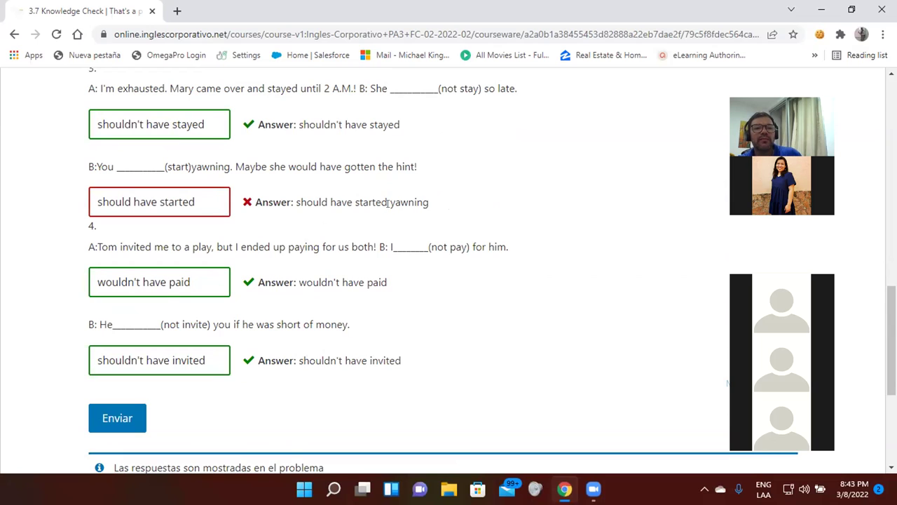
{"action": "left_click_drag", "start_coordinate": [388, 200], "coordinate": [454, 205]}
{"action": "key", "text": "ctrl+c"}
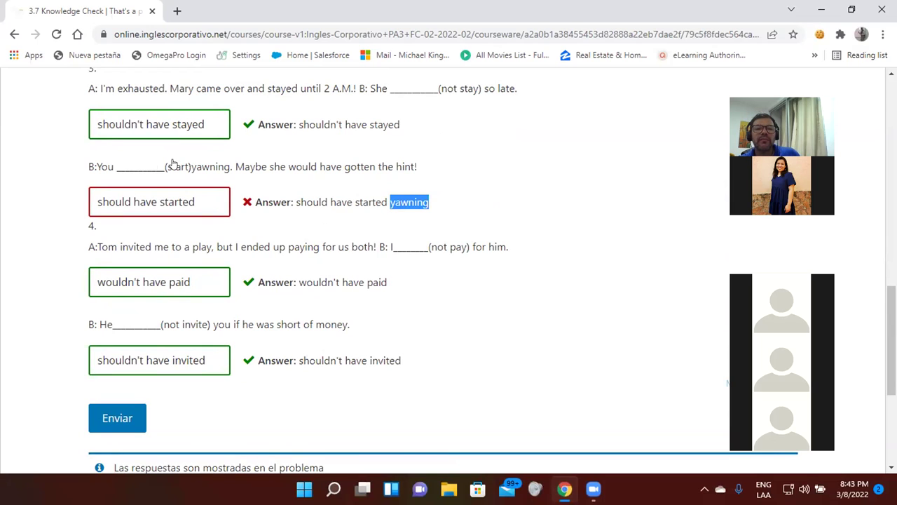
{"action": "left_click", "coordinate": [209, 199]}
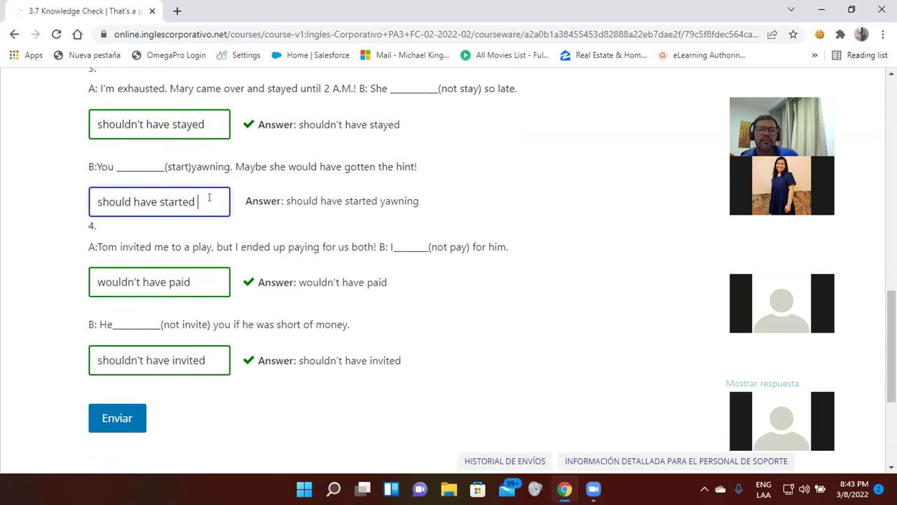
{"action": "key", "text": "ctrl+v"}
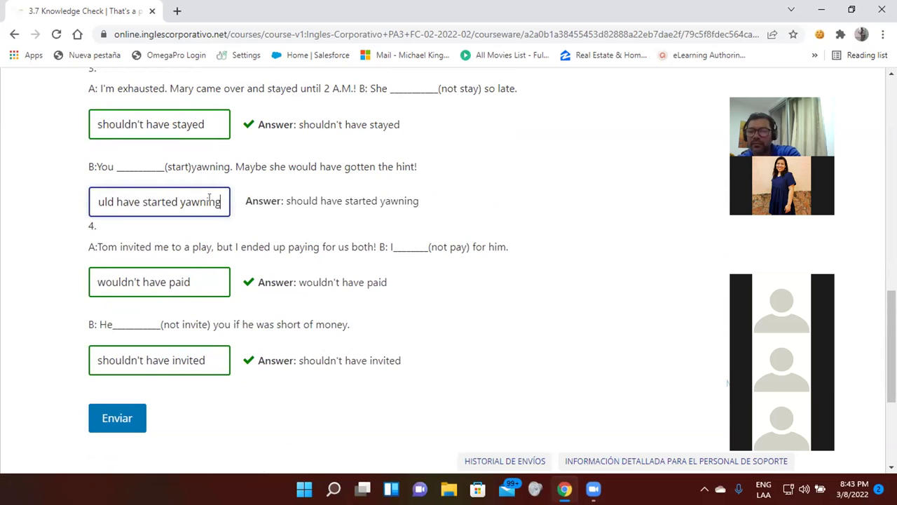
{"action": "left_click", "coordinate": [116, 418]}
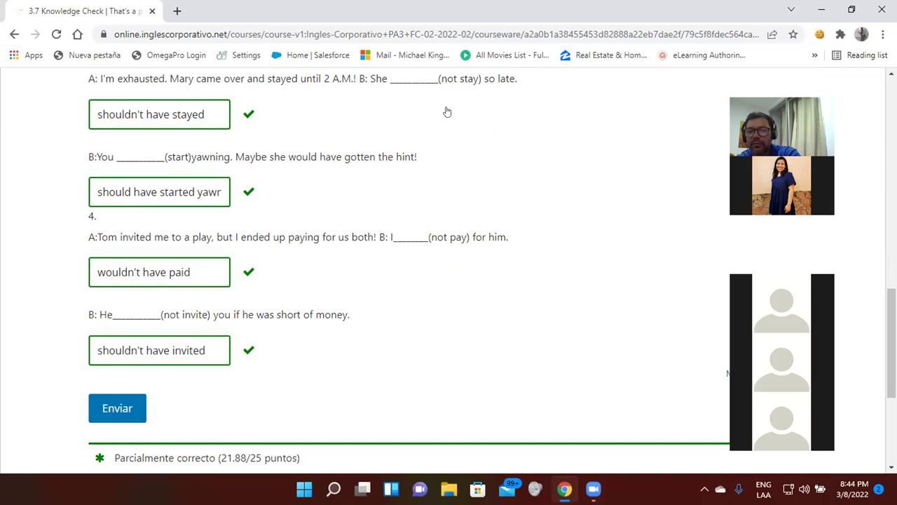
Step: Advance through the 3.8 Lesson Objective page to the 3.9 Vocabulary: Reactions page
{"action": "scroll", "coordinate": [430, 305], "scroll_direction": "down", "scroll_amount": 2}
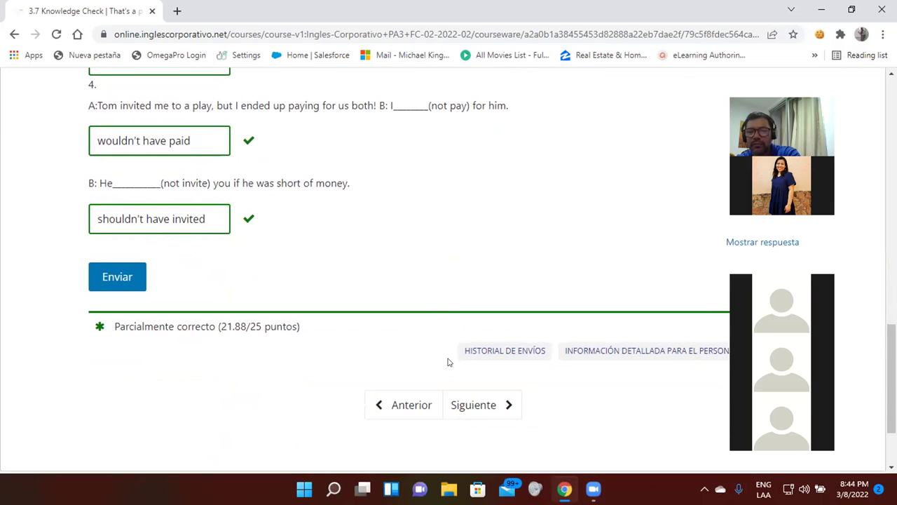
{"action": "left_click", "coordinate": [494, 407]}
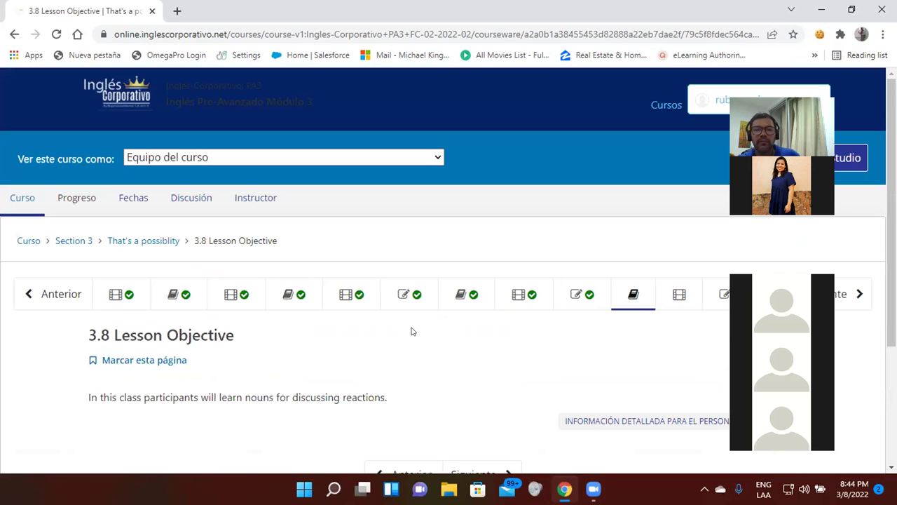
{"action": "scroll", "coordinate": [412, 331], "scroll_direction": "down", "scroll_amount": 2}
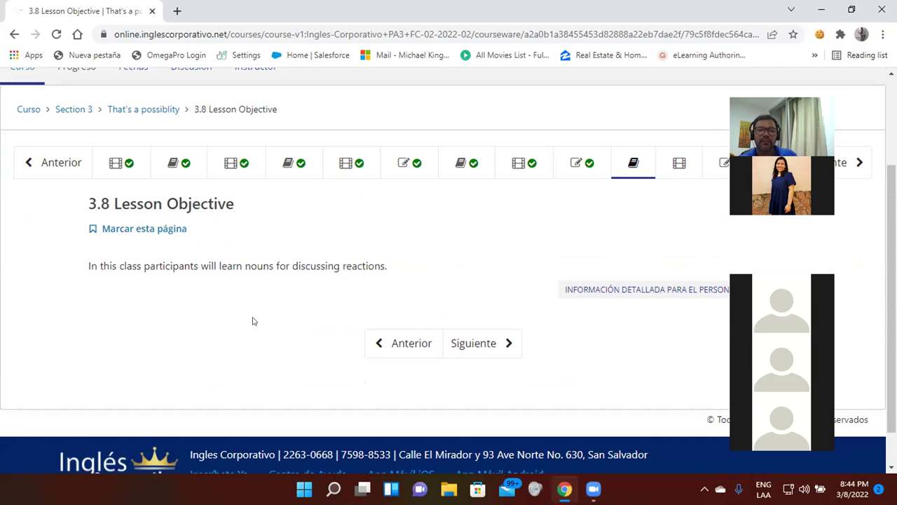
{"action": "left_click", "coordinate": [505, 343]}
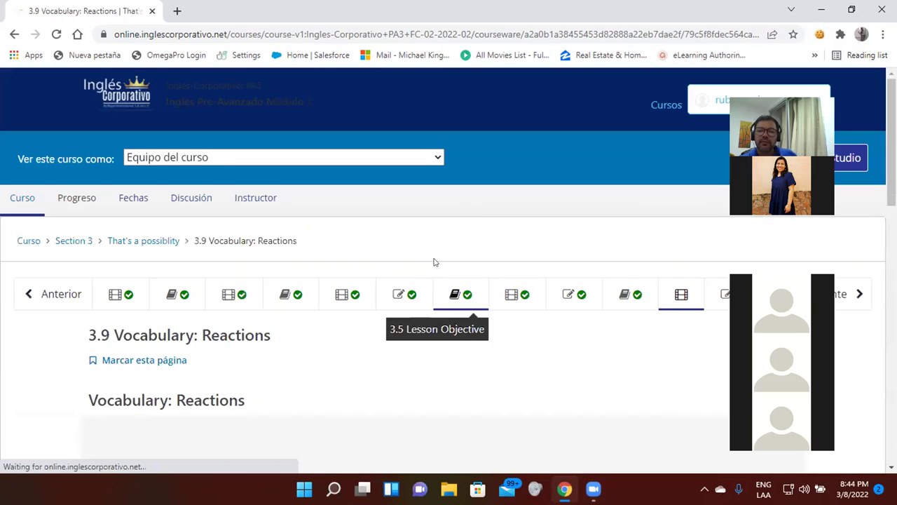
Step: Play the Vocabulary Reactions video, go back to the slide listing the reactions and their examples, and pause it there
{"action": "scroll", "coordinate": [354, 247], "scroll_direction": "down", "scroll_amount": 5}
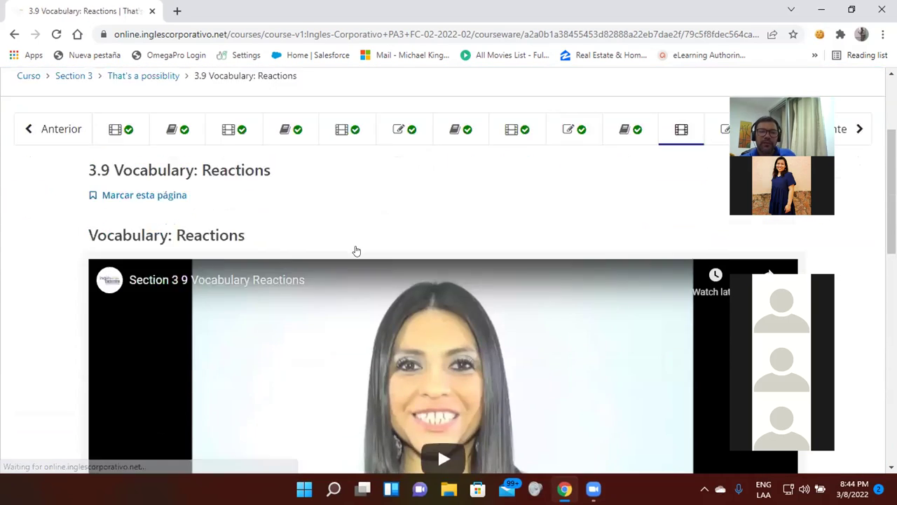
{"action": "scroll", "coordinate": [356, 250], "scroll_direction": "down", "scroll_amount": 1}
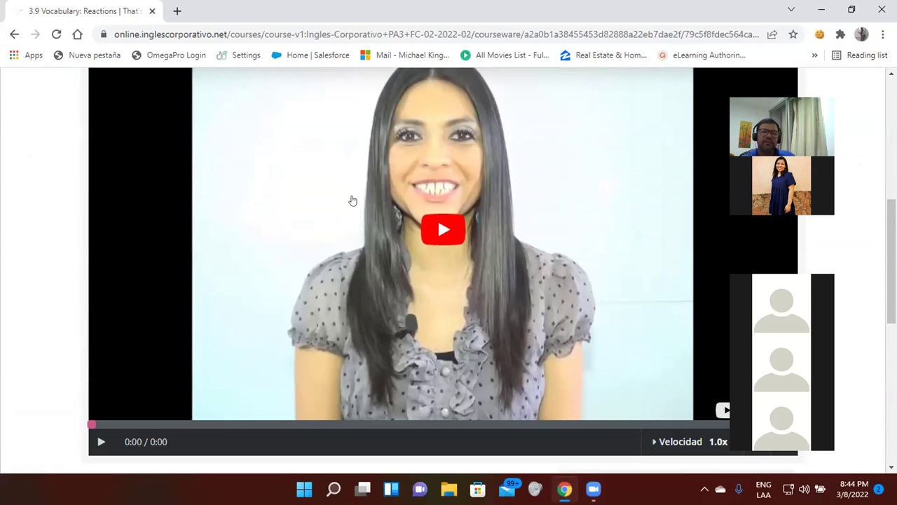
{"action": "left_click", "coordinate": [434, 230]}
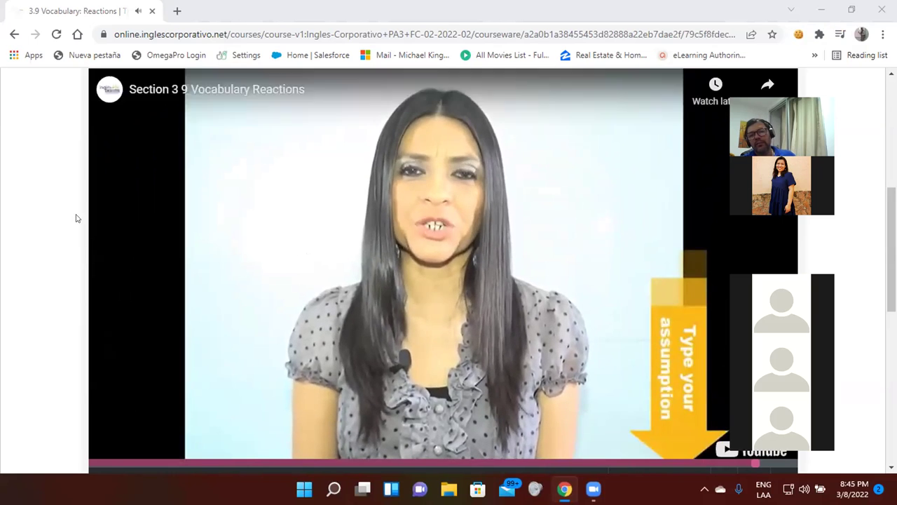
{"action": "left_click", "coordinate": [455, 462]}
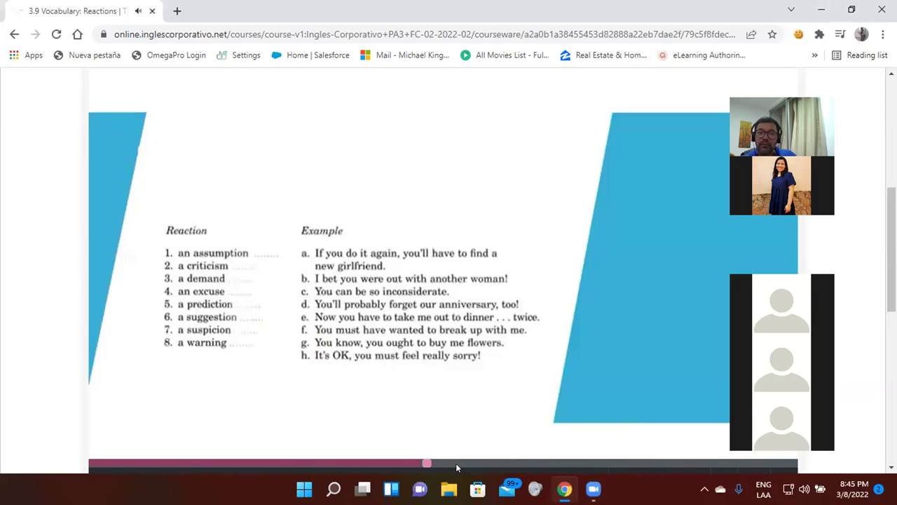
{"action": "left_click", "coordinate": [205, 382]}
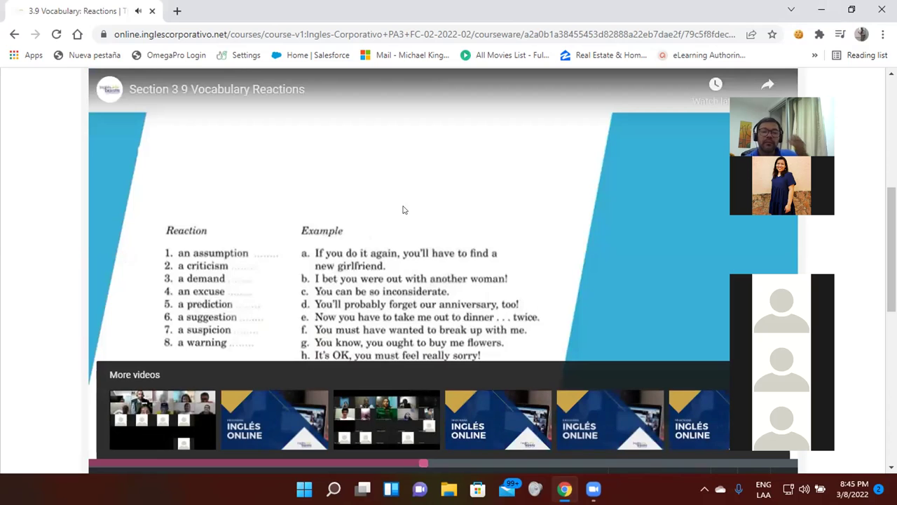